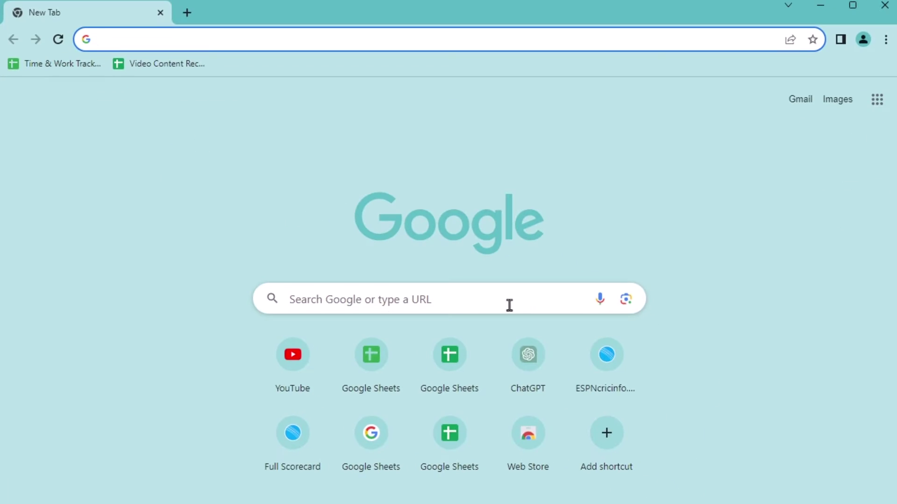
# Step: Search 'forms.google.sign' and sign in to Google Forms with the chosen account and its password
pyautogui.click(122, 39)
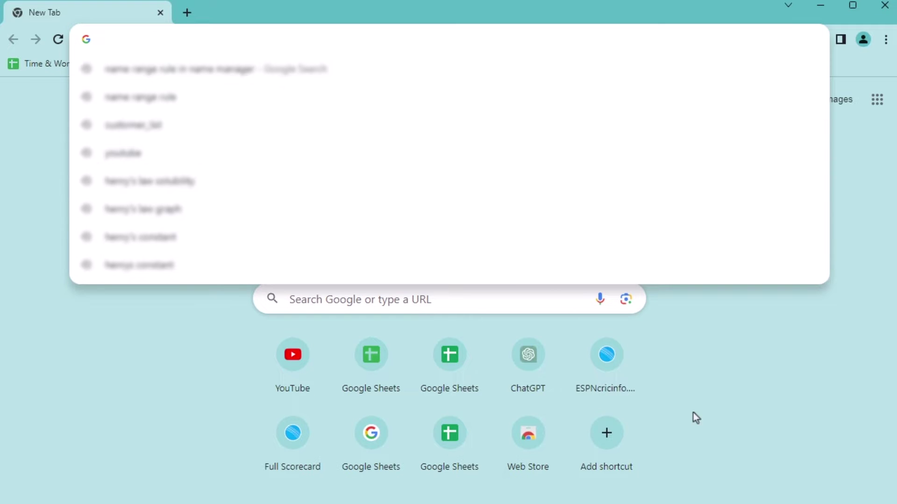
pyautogui.write('for')
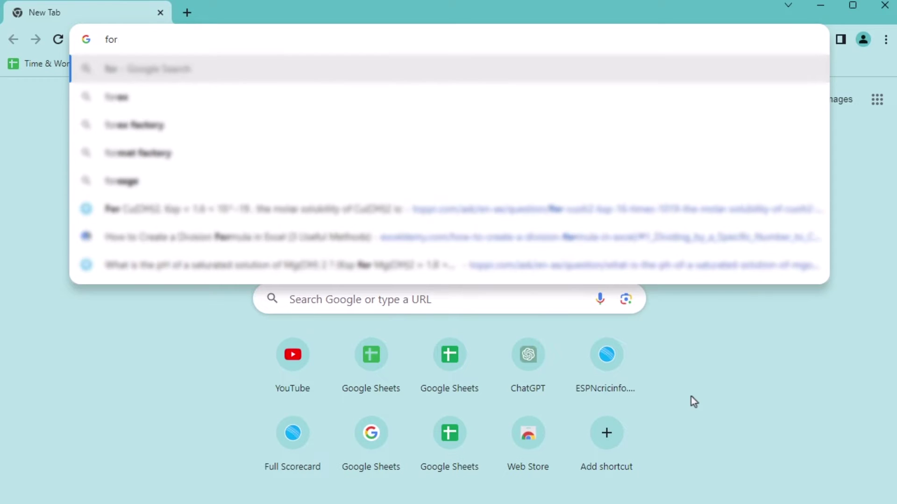
pyautogui.write('ms.google')
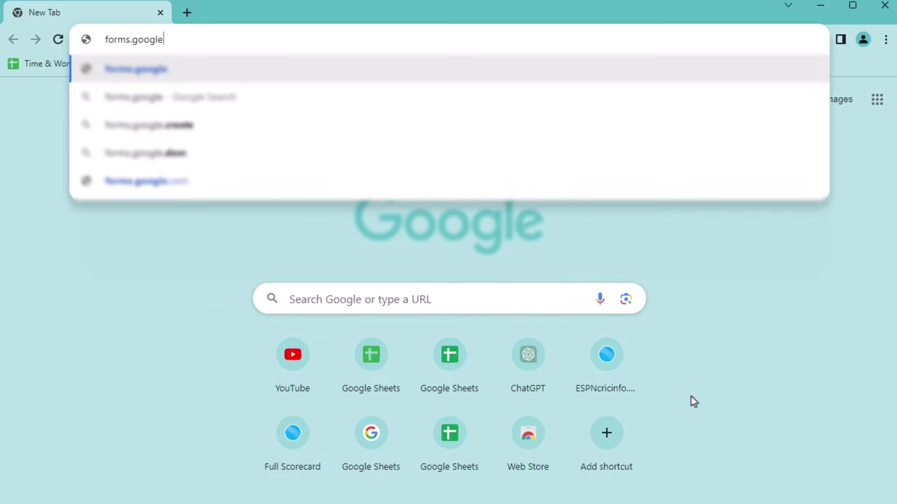
pyautogui.write('.sign')
pyautogui.press('Return')
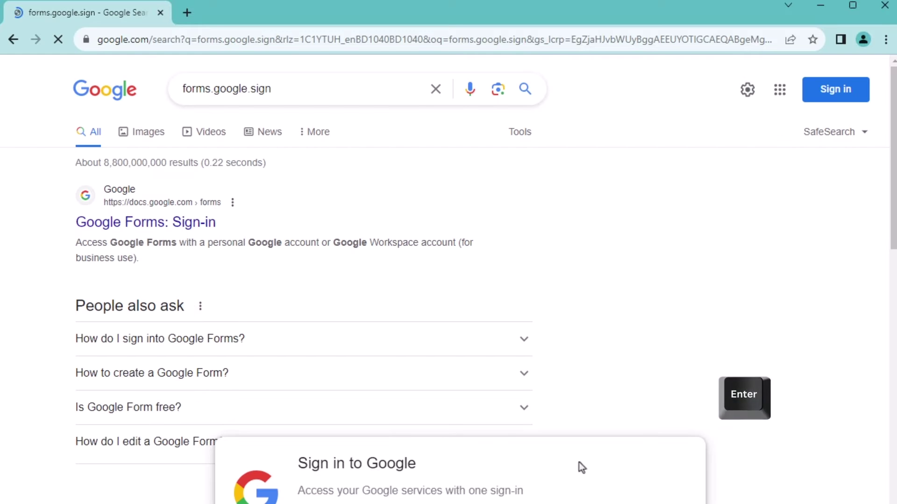
pyautogui.click(146, 235)
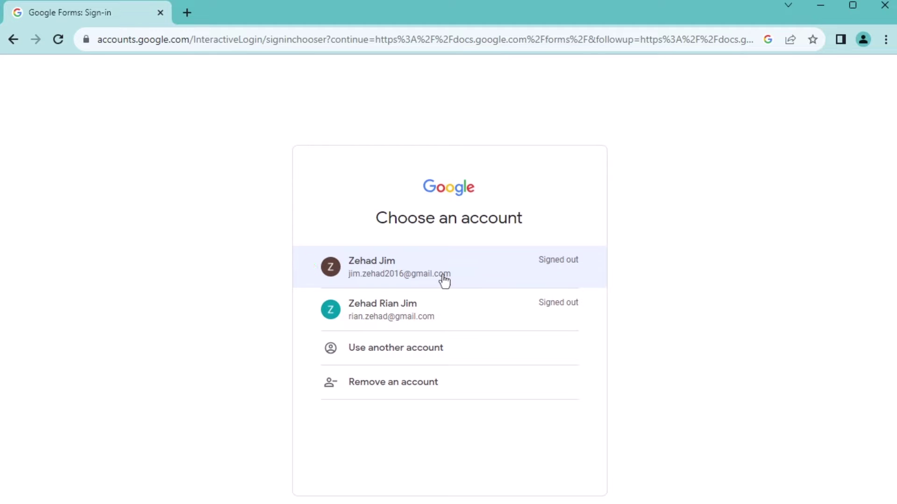
pyautogui.click(445, 282)
pyautogui.write('•••••••••••••••')
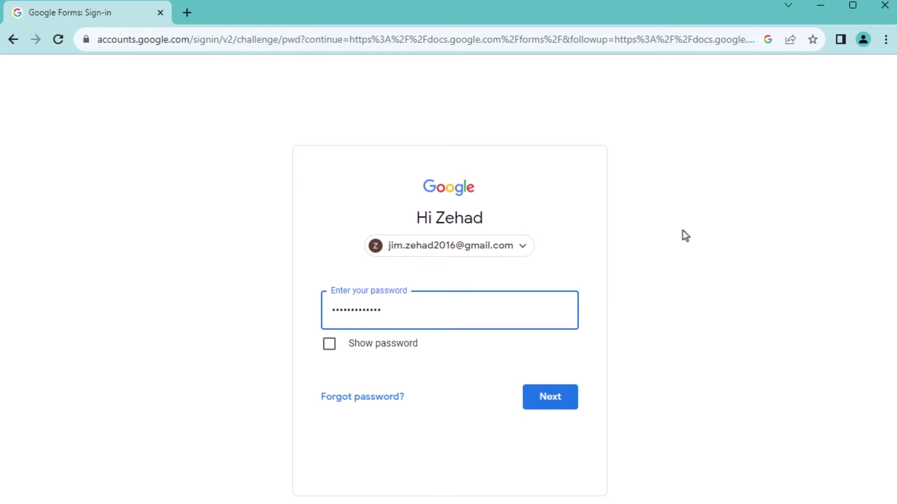
pyautogui.click(533, 401)
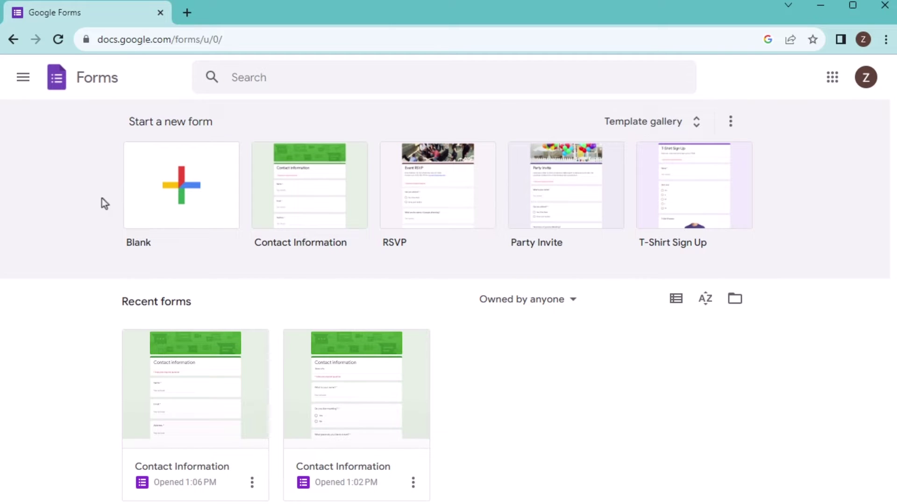
# Step: Start a form from the Contact Information template and give it the description 'Personal Information'
pyautogui.click(301, 227)
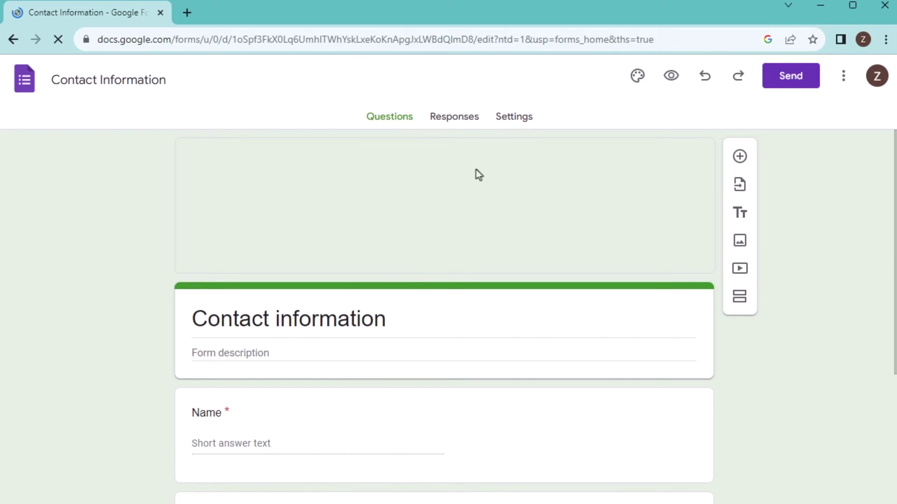
pyautogui.click(255, 353)
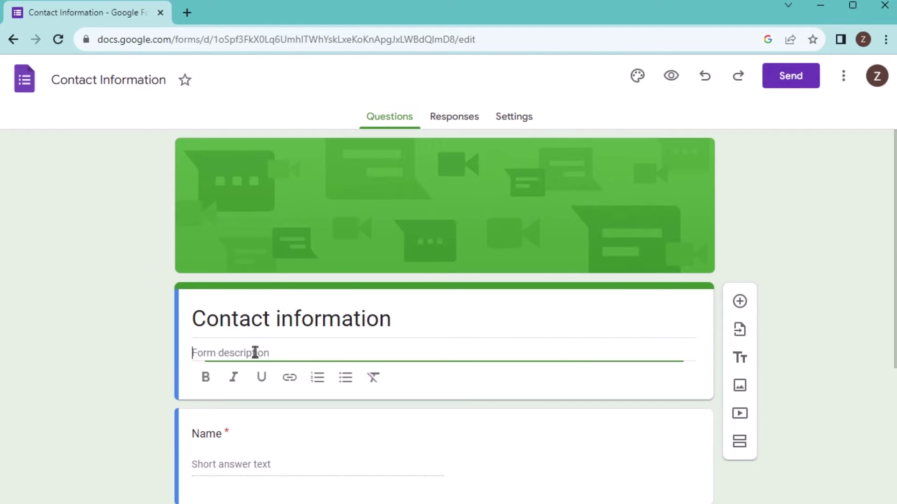
pyautogui.scroll(-3, 281, 348)
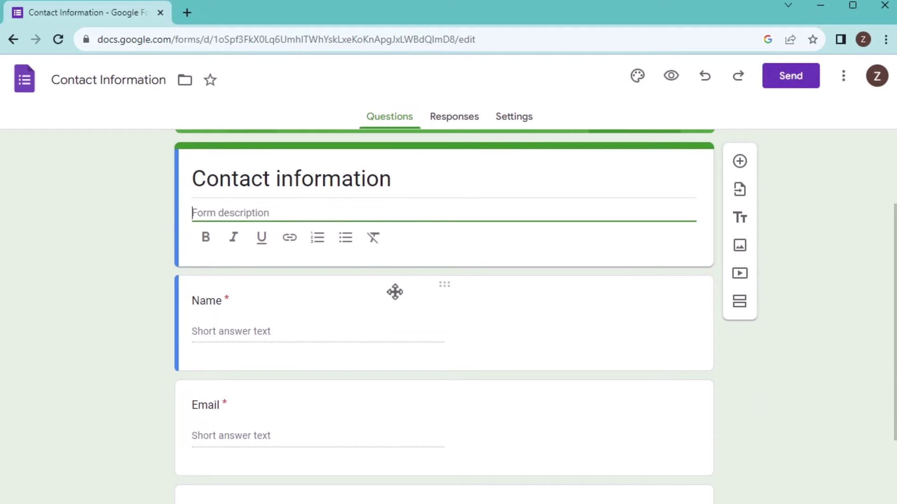
pyautogui.write('Perso')
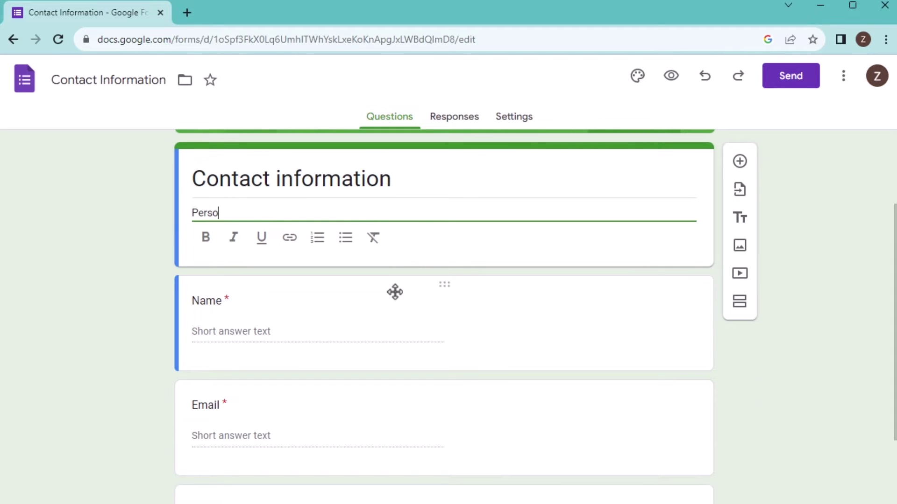
pyautogui.write('nal Informa')
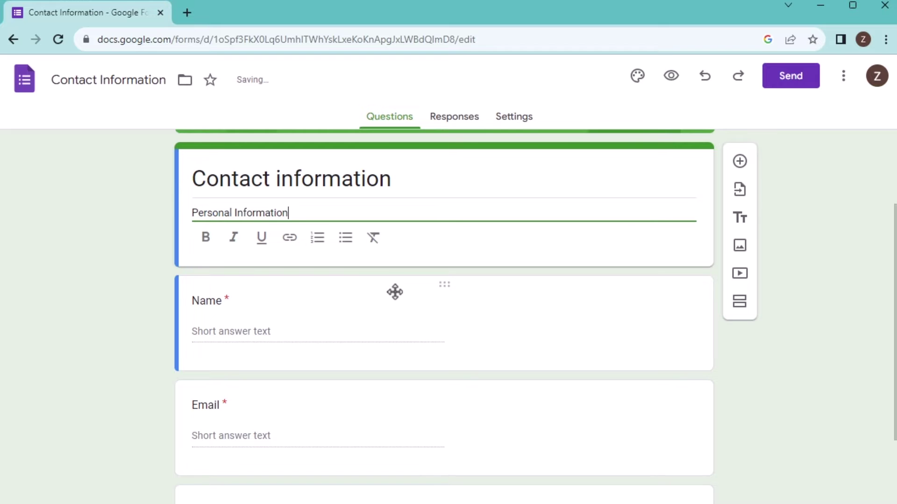
pyautogui.write('tion')
pyautogui.press('Return')
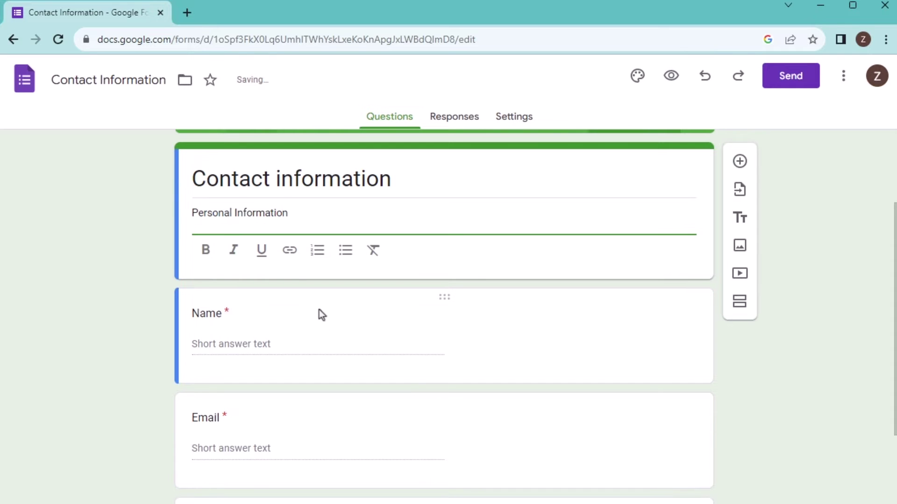
pyautogui.click(322, 345)
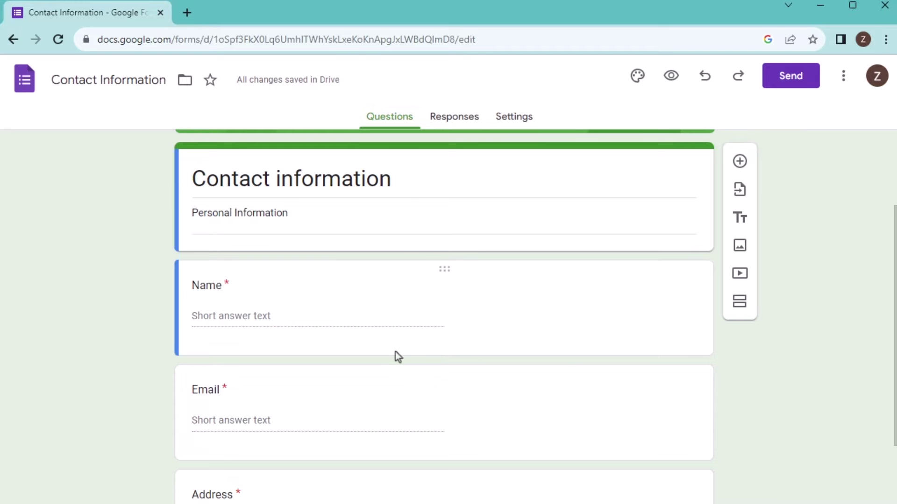
pyautogui.scroll(-3, 396, 355)
pyautogui.scroll(2, 271, 290)
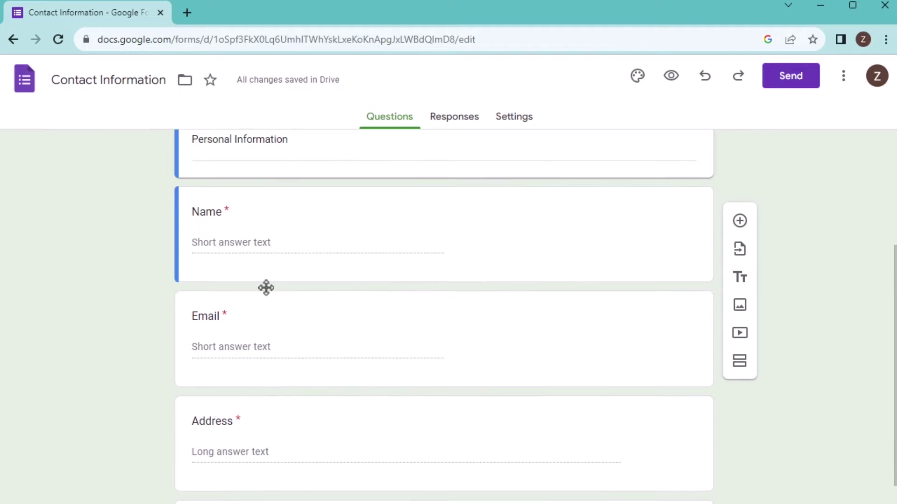
pyautogui.scroll(-3, 369, 383)
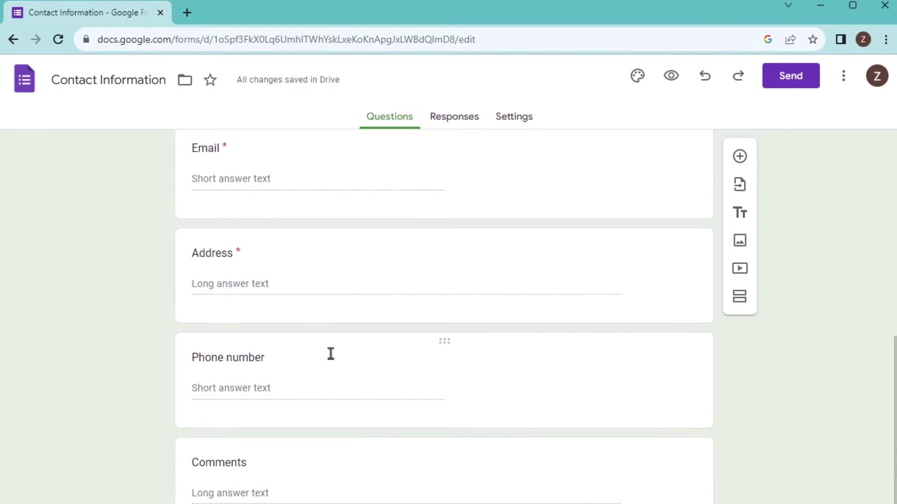
pyautogui.scroll(6, 531, 304)
pyautogui.scroll(-3, 530, 303)
pyautogui.scroll(1, 529, 302)
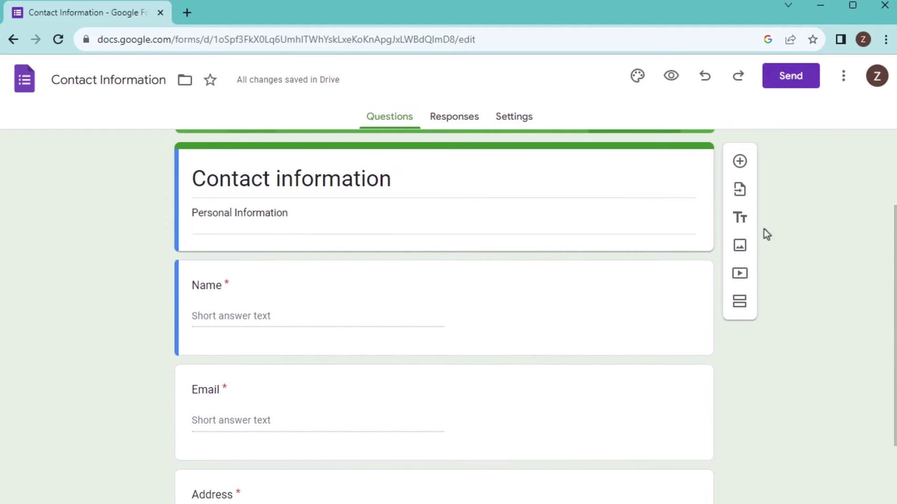
# Step: Add a required multiple-choice question 'Do you like travelling?' with answers Yes and No
pyautogui.click(738, 163)
pyautogui.write('Do you ')
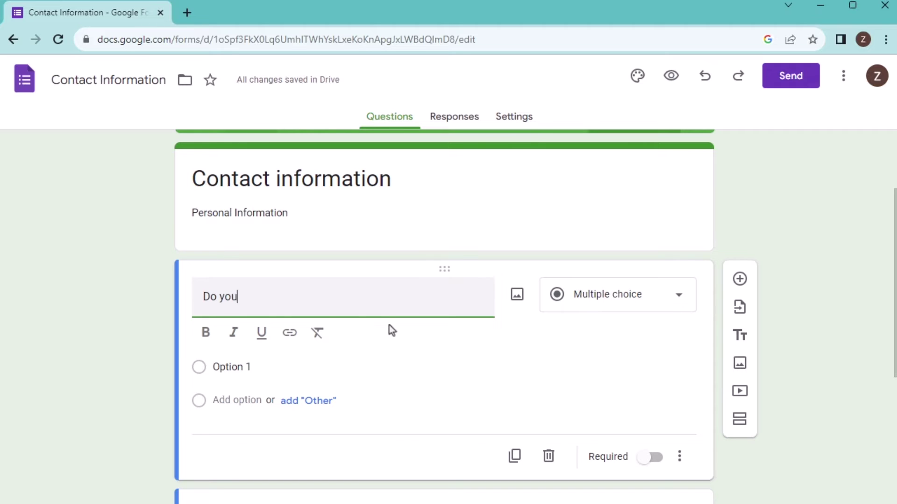
pyautogui.write('like travelling?')
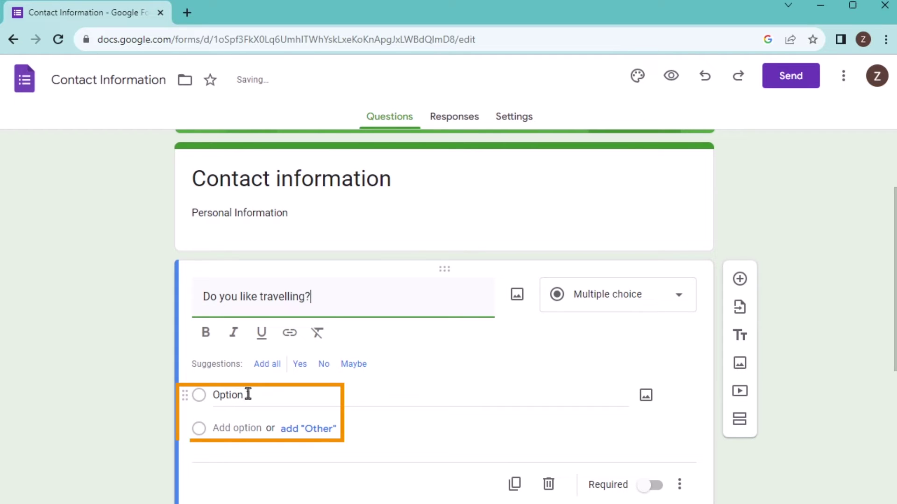
pyautogui.click(250, 396)
pyautogui.write('Yes')
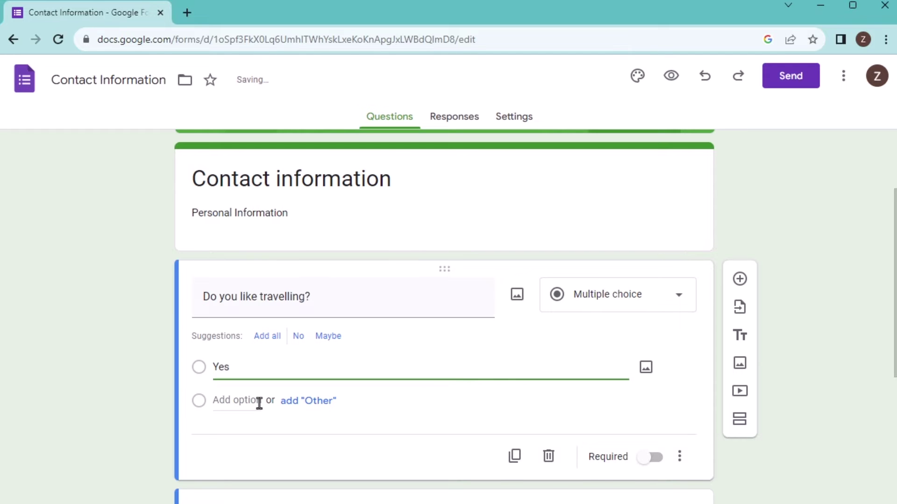
pyautogui.click(259, 402)
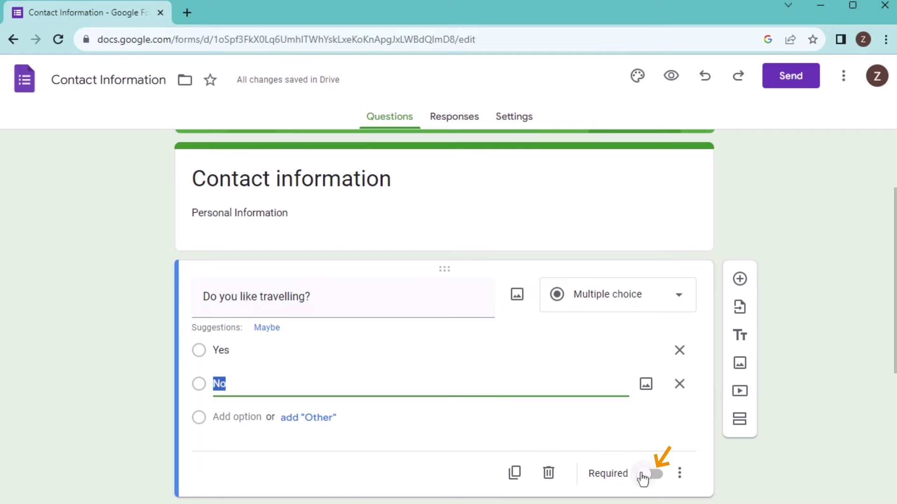
pyautogui.click(652, 474)
pyautogui.scroll(-10, 512, 338)
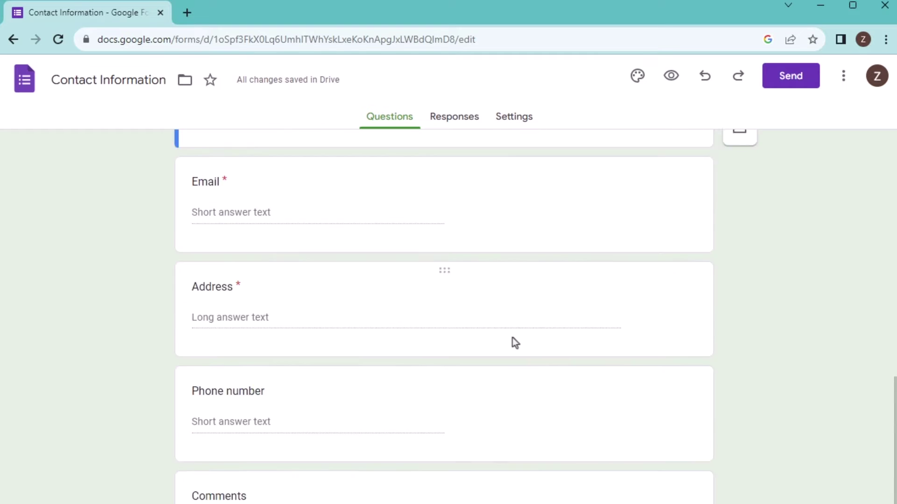
pyautogui.scroll(10, 270, 359)
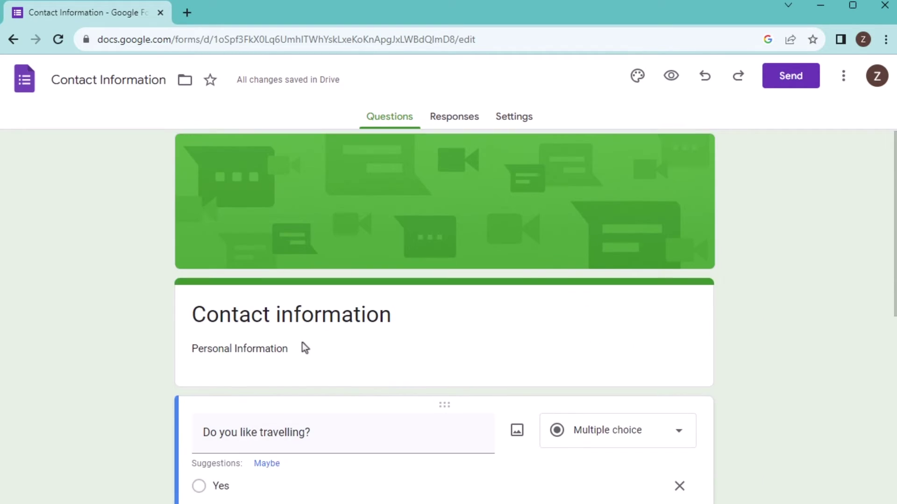
# Step: In Settings, expand Responses and turn off 'Limit to 1 response'
pyautogui.click(519, 120)
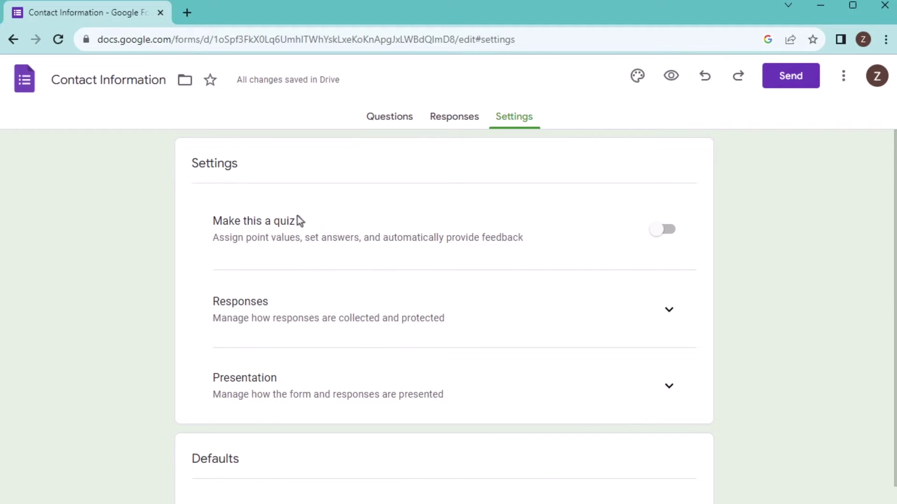
pyautogui.scroll(-2, 383, 243)
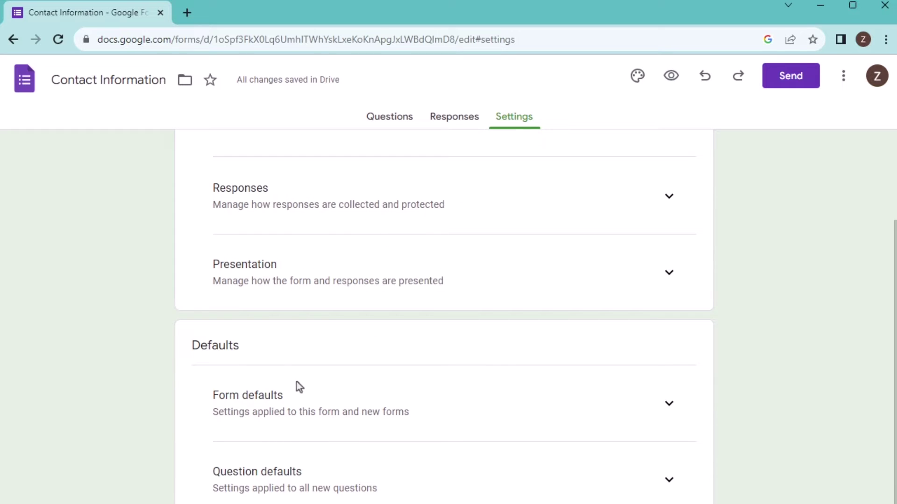
pyautogui.scroll(2, 349, 343)
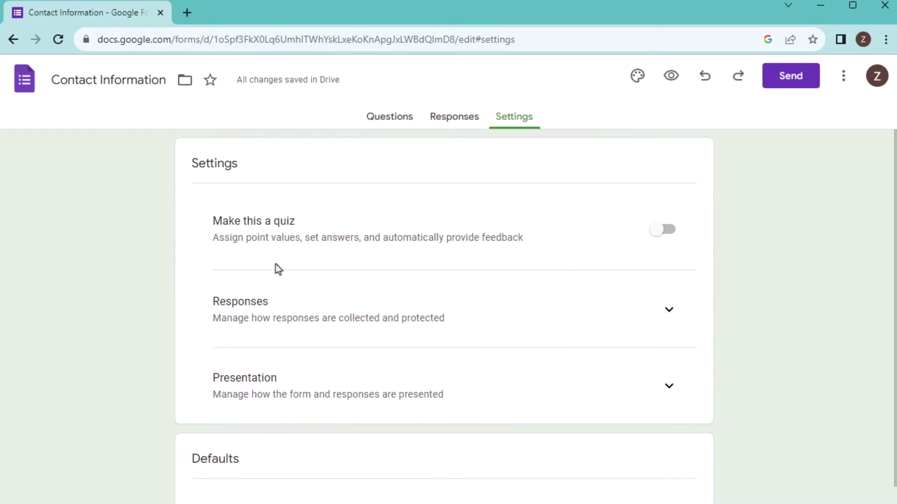
pyautogui.scroll(-1, 622, 290)
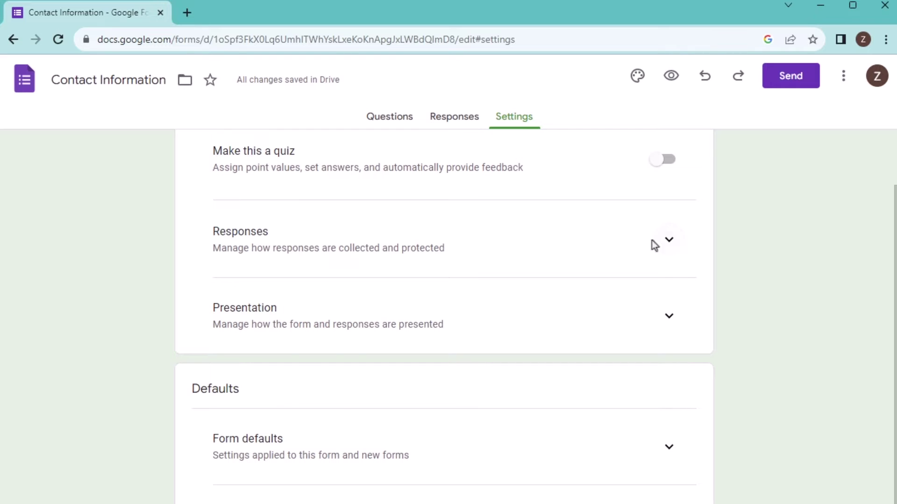
pyautogui.click(652, 246)
pyautogui.scroll(-3, 369, 336)
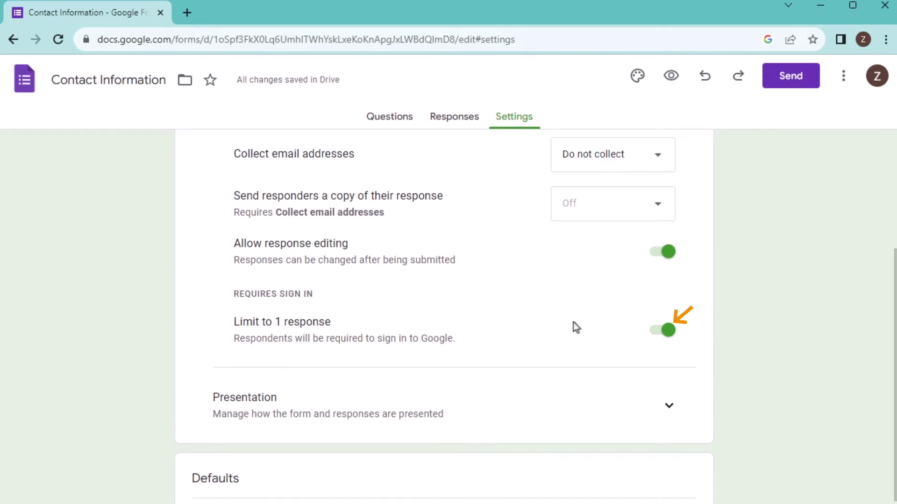
pyautogui.click(669, 331)
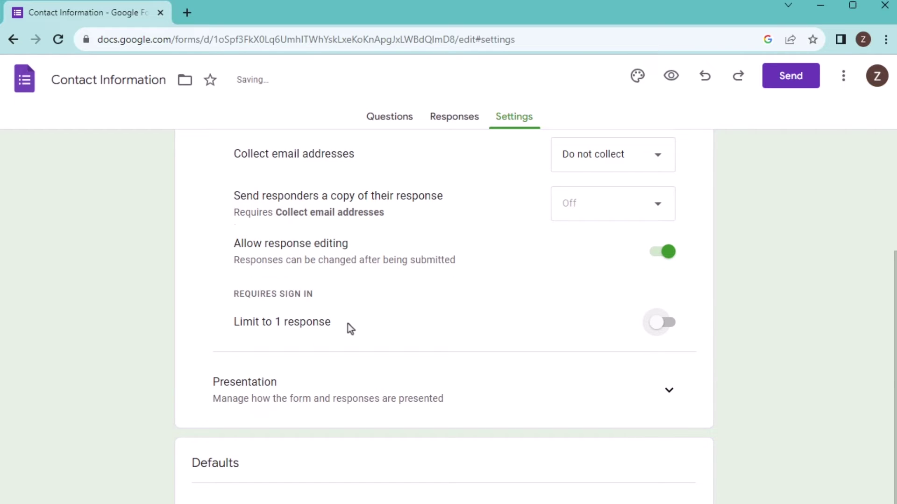
pyautogui.scroll(5, 347, 323)
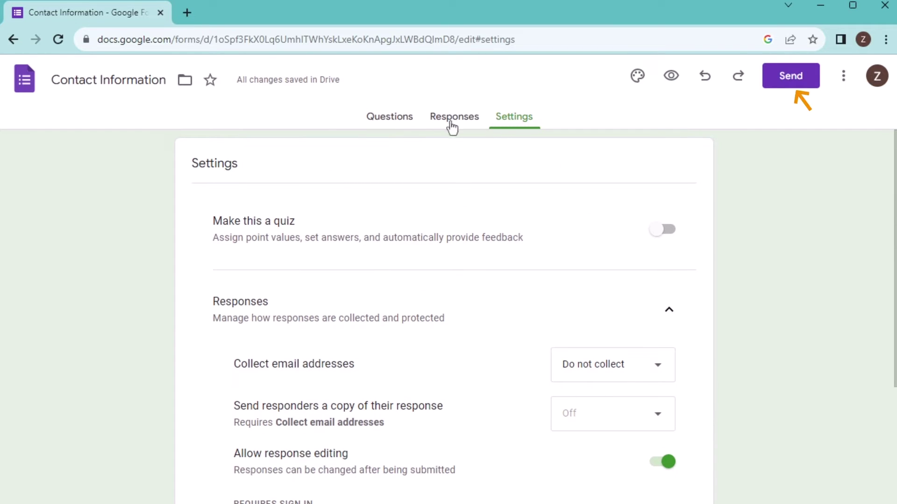
pyautogui.click(781, 78)
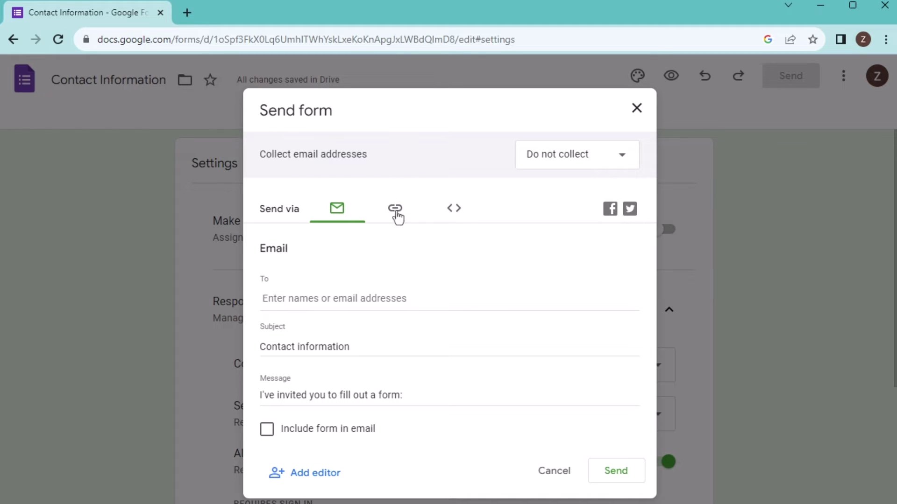
# Step: Copy the form's shortened share link, then close the Send form dialog
pyautogui.click(395, 211)
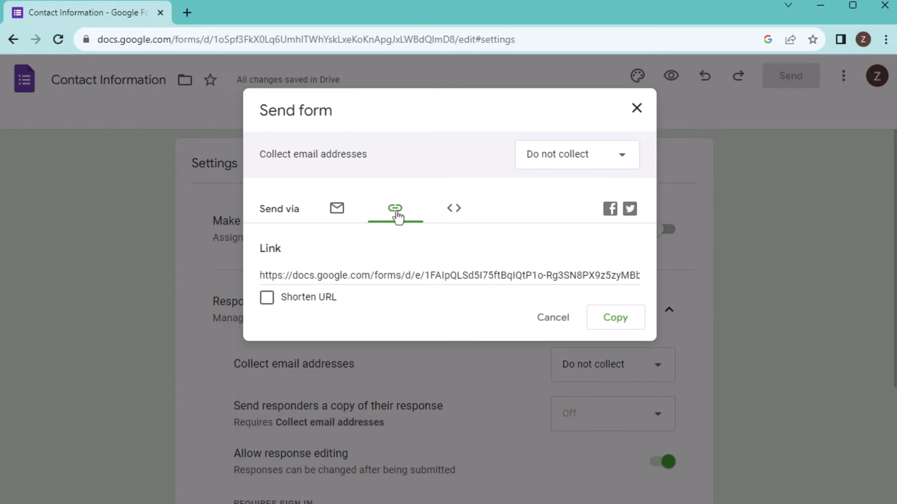
pyautogui.click(267, 299)
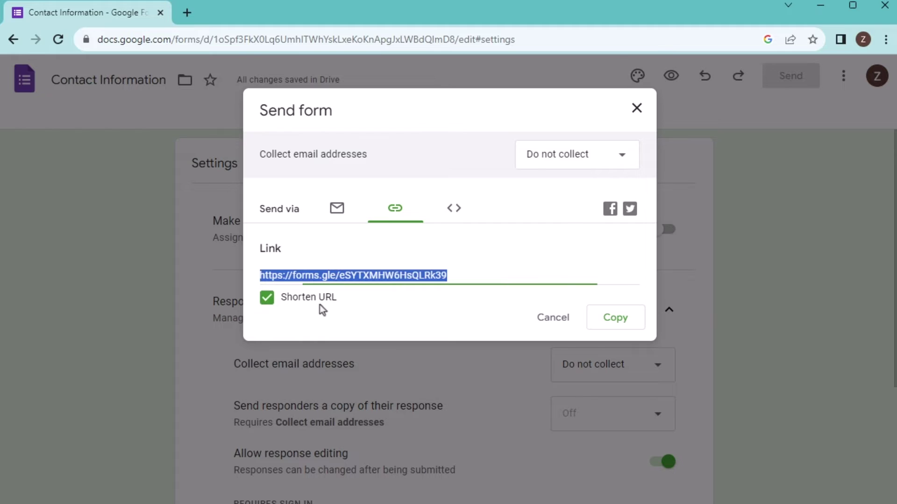
pyautogui.click(621, 328)
pyautogui.click(637, 109)
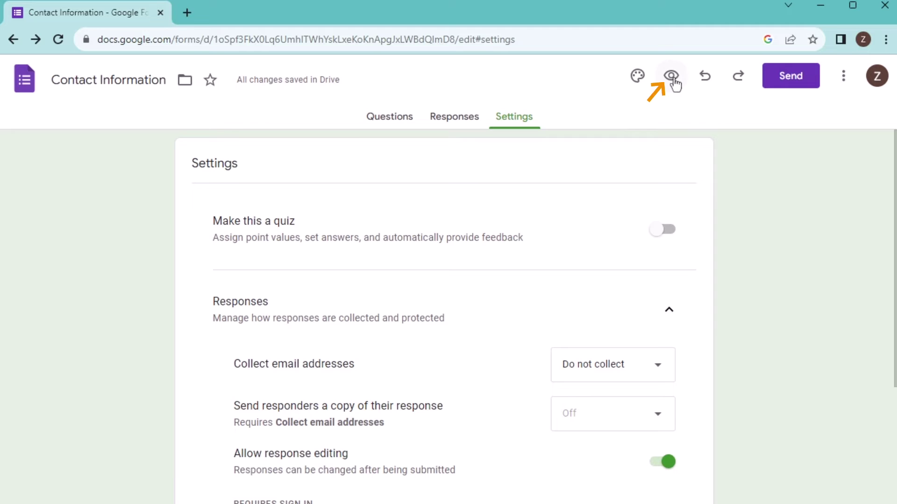
# Step: Preview the form in a new tab and answer Yes to 'Do you like travelling?'
pyautogui.click(675, 82)
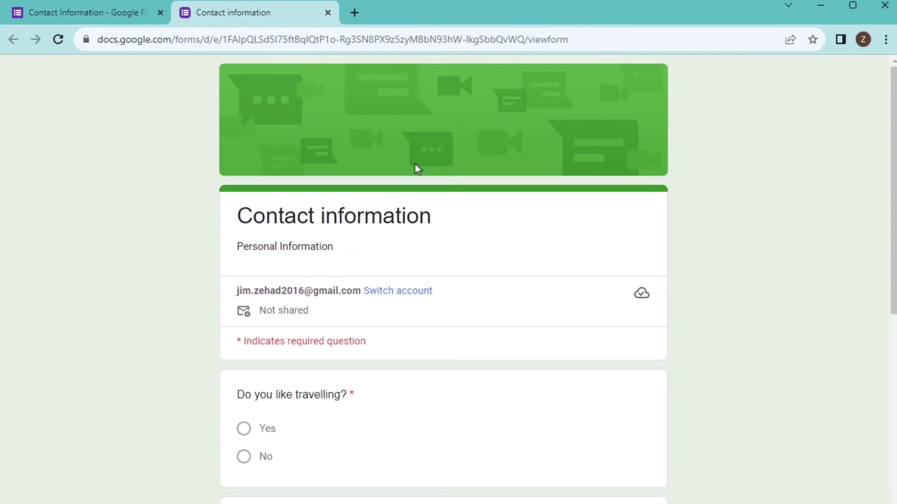
pyautogui.scroll(-3, 474, 220)
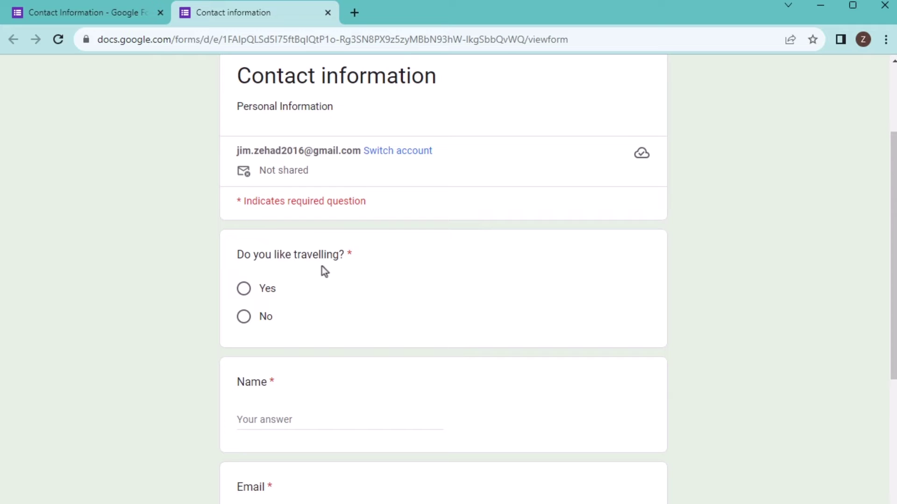
pyautogui.click(245, 289)
pyautogui.scroll(-3, 272, 311)
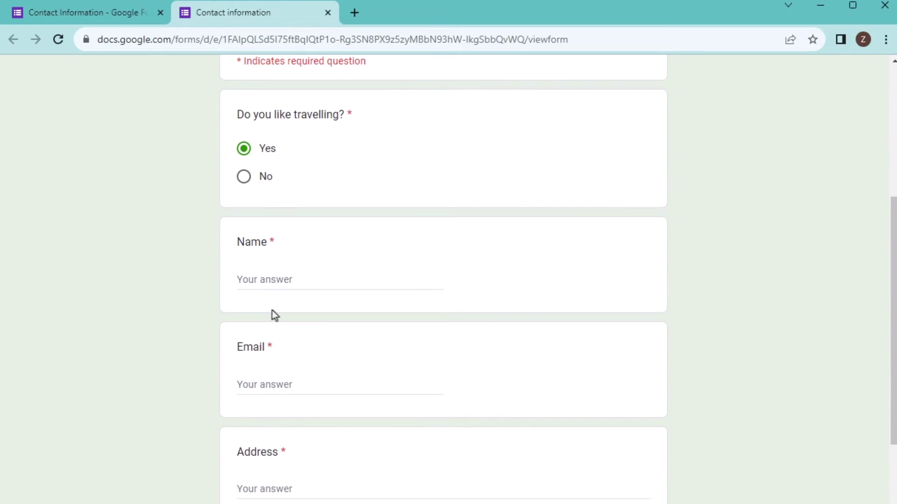
pyautogui.click(277, 283)
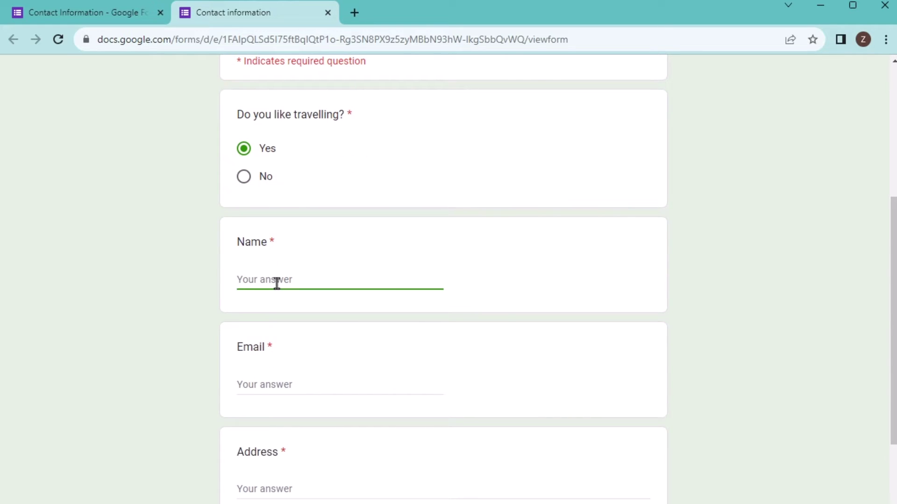
# Step: Enter the respondent's name, email, address and phone number, then submit the test response
pyautogui.write('Pam')
pyautogui.click(336, 391)
pyautogui.scroll(-3, 394, 368)
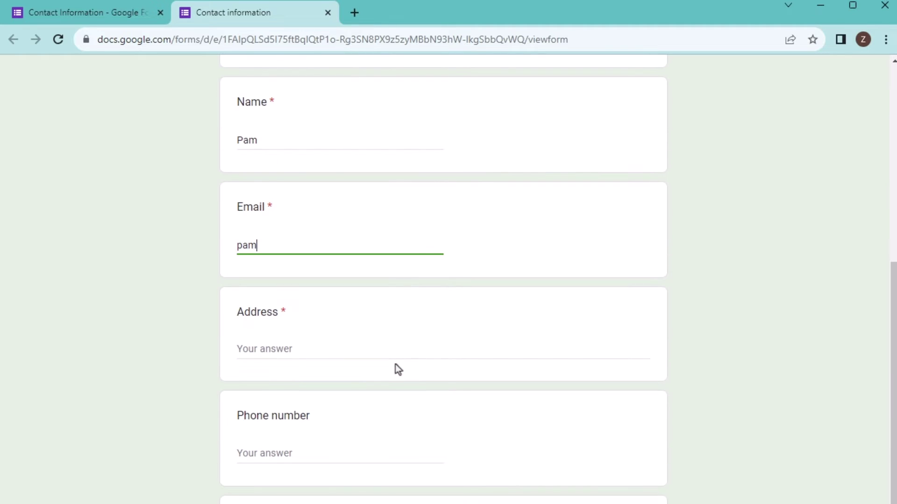
pyautogui.click(268, 352)
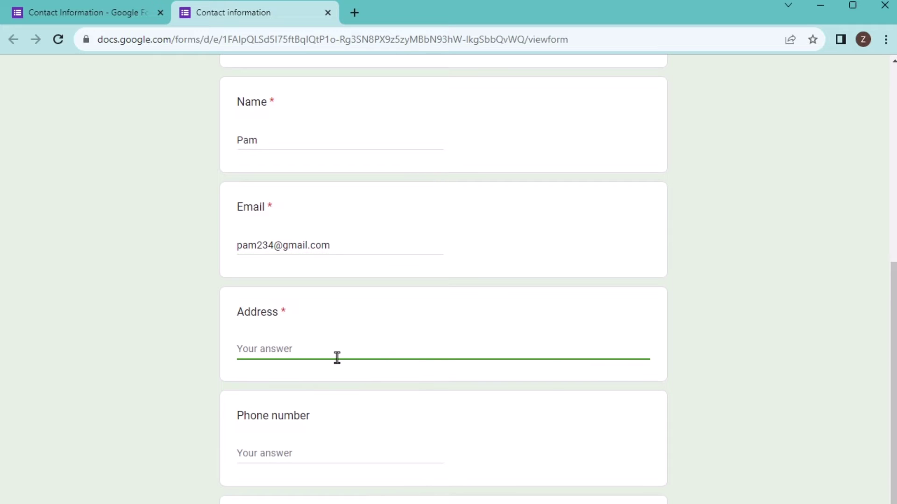
pyautogui.write('23')
pyautogui.click(312, 455)
pyautogui.scroll(-3, 313, 433)
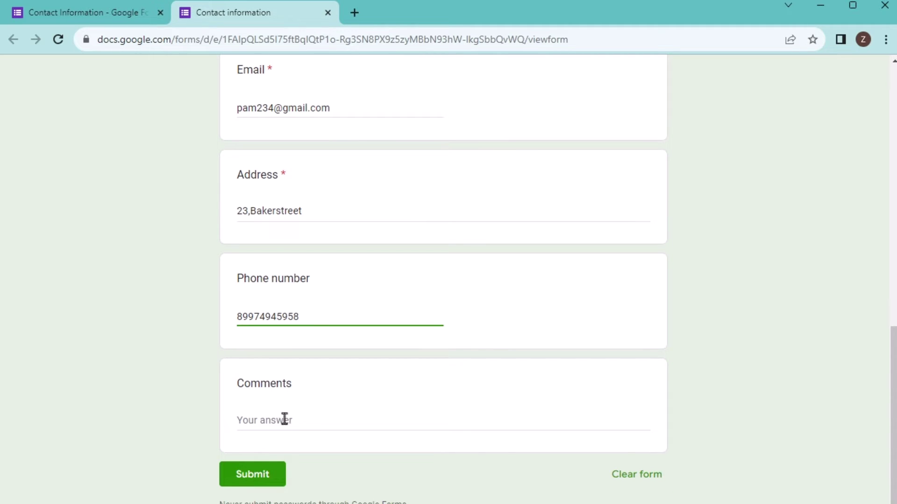
pyautogui.click(262, 479)
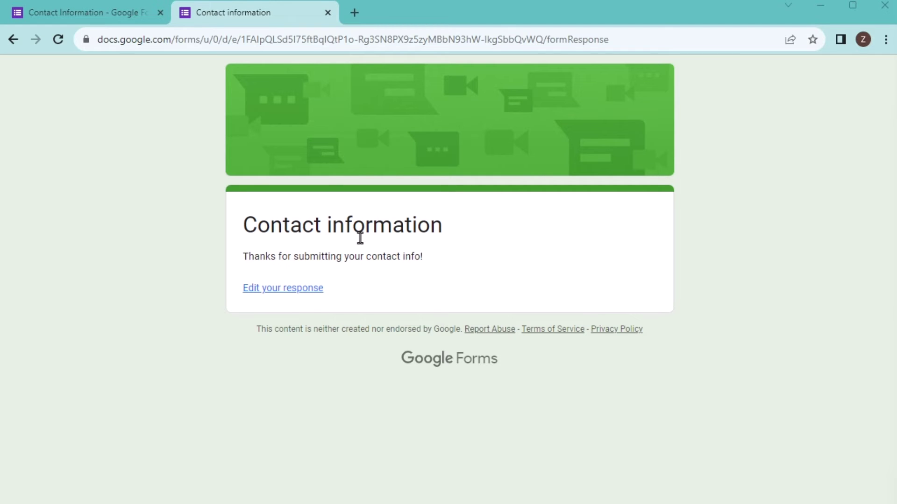
# Step: Back in the editor, review the Responses summary: 5 responses, 80% Yes and 20% No
pyautogui.click(63, 15)
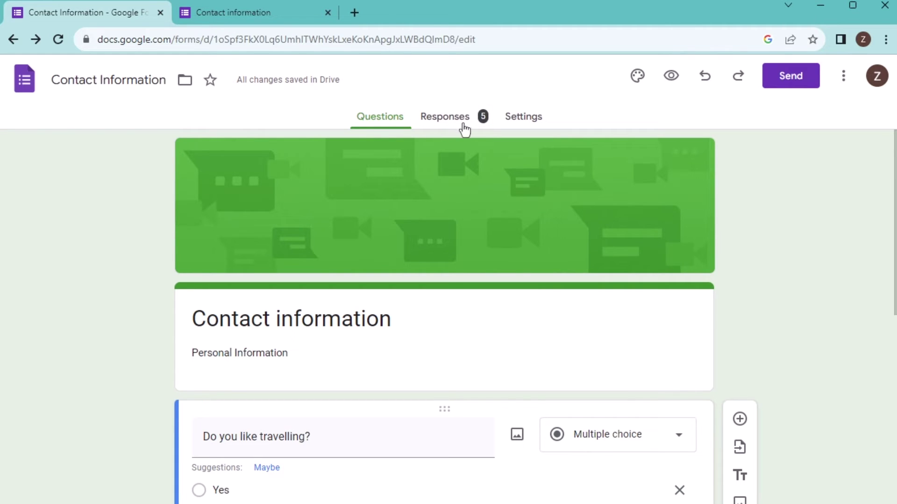
pyautogui.click(446, 122)
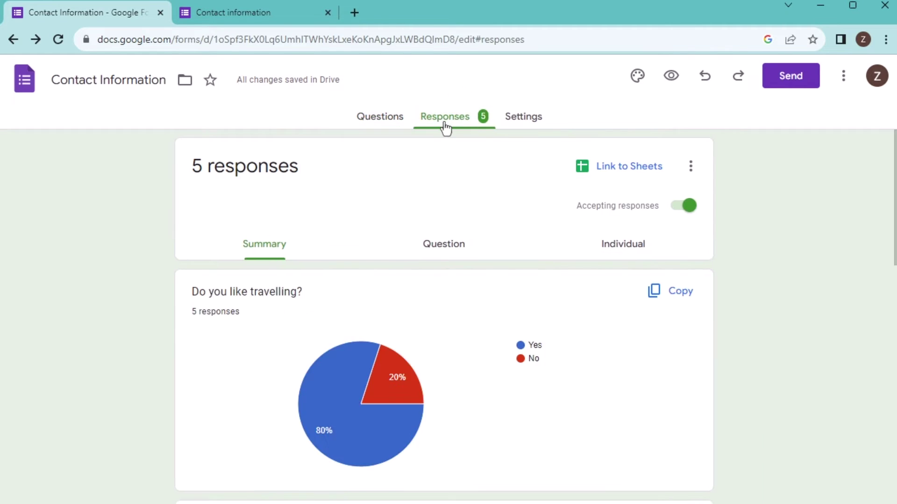
pyautogui.scroll(-7, 300, 257)
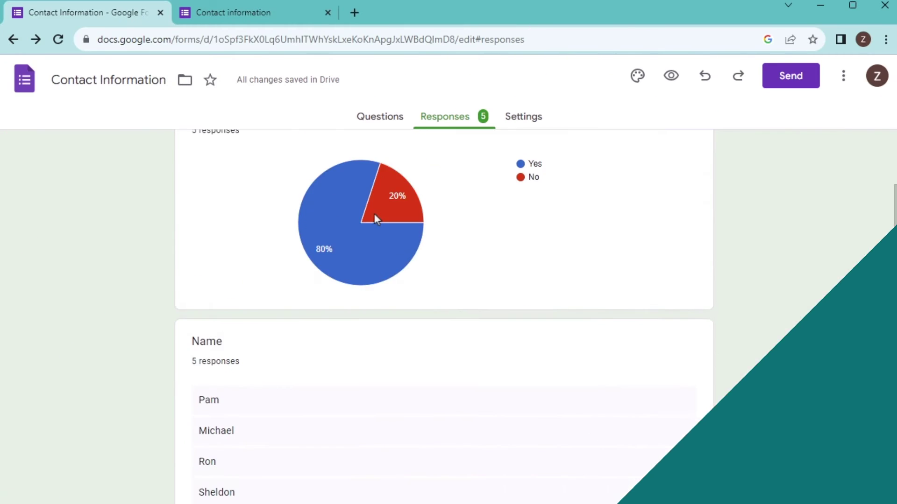
pyautogui.scroll(4, 375, 214)
pyautogui.scroll(-2, 450, 243)
pyautogui.scroll(2, 447, 246)
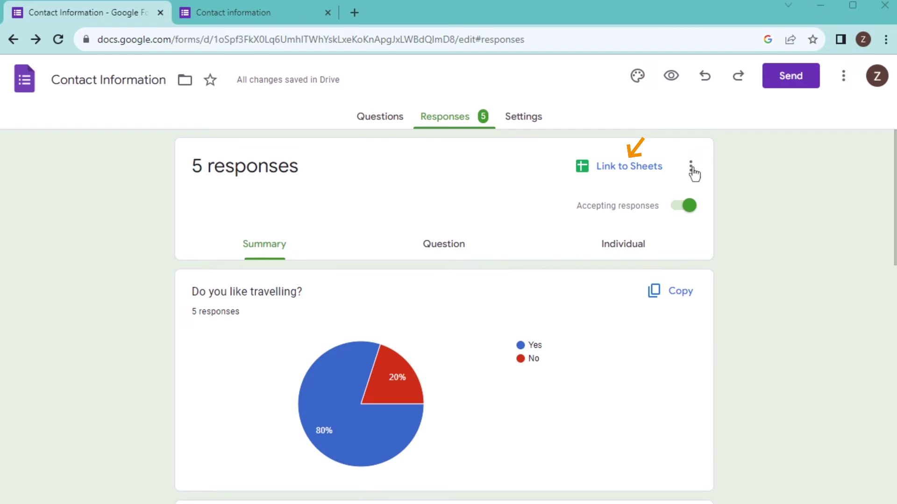
# Step: Link the responses to a new spreadsheet and jump to the last response row
pyautogui.click(638, 174)
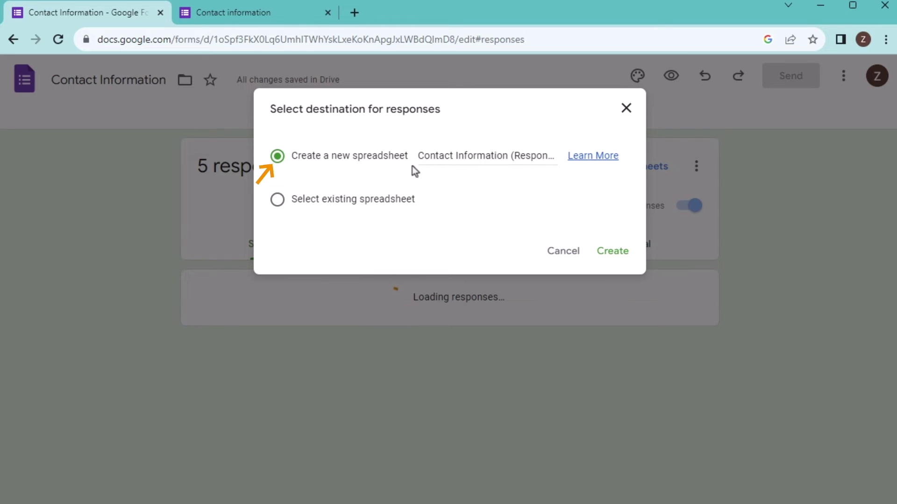
pyautogui.click(613, 254)
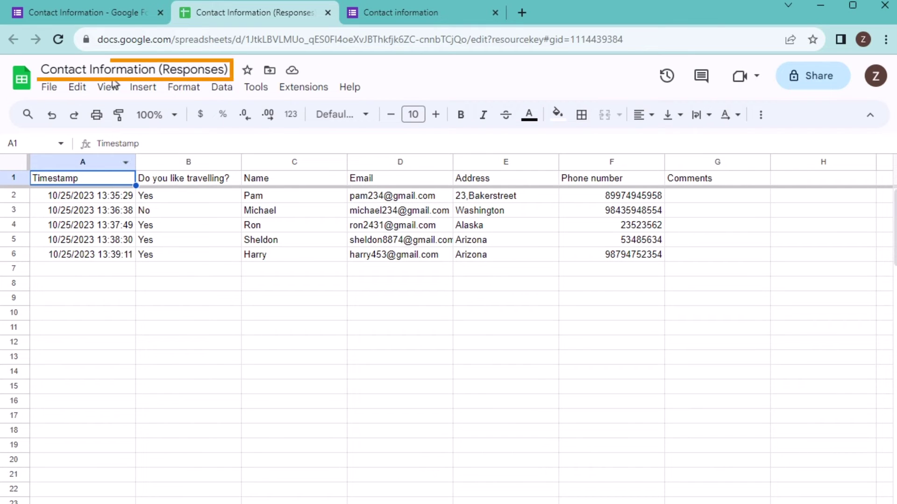
pyautogui.hotkey('ctrl', 'Down')
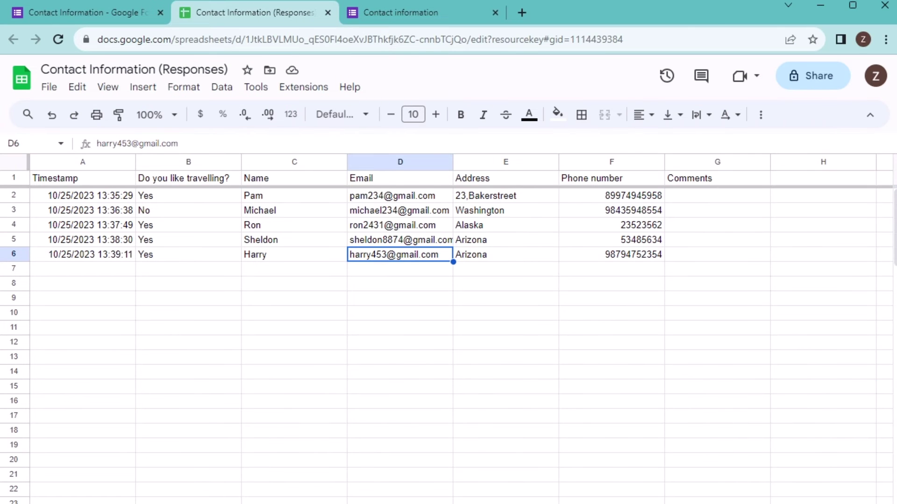
# Step: Download the responses sheet as Microsoft Excel (.xlsx) and open the downloaded file
pyautogui.click(49, 87)
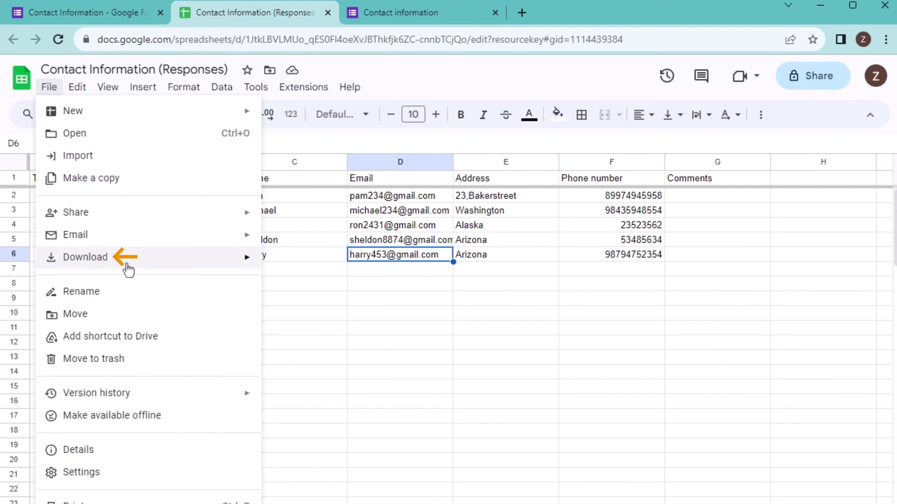
pyautogui.moveTo(113, 272)
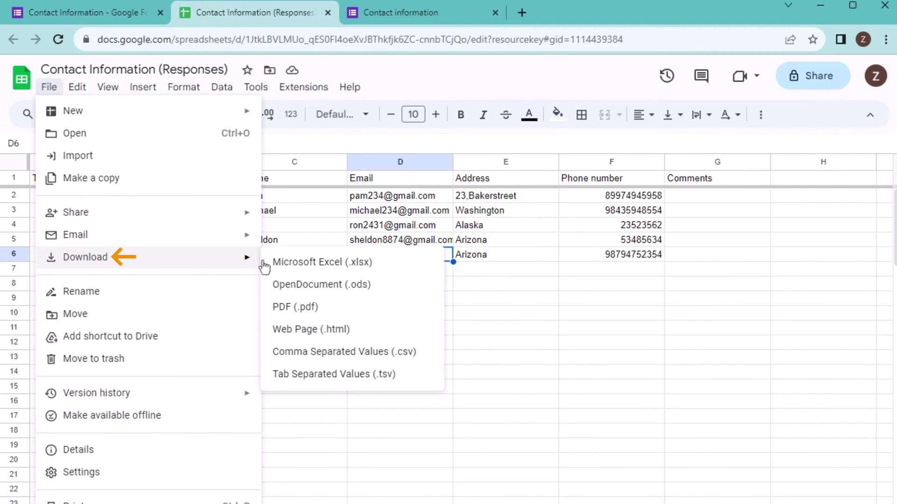
pyautogui.click(366, 266)
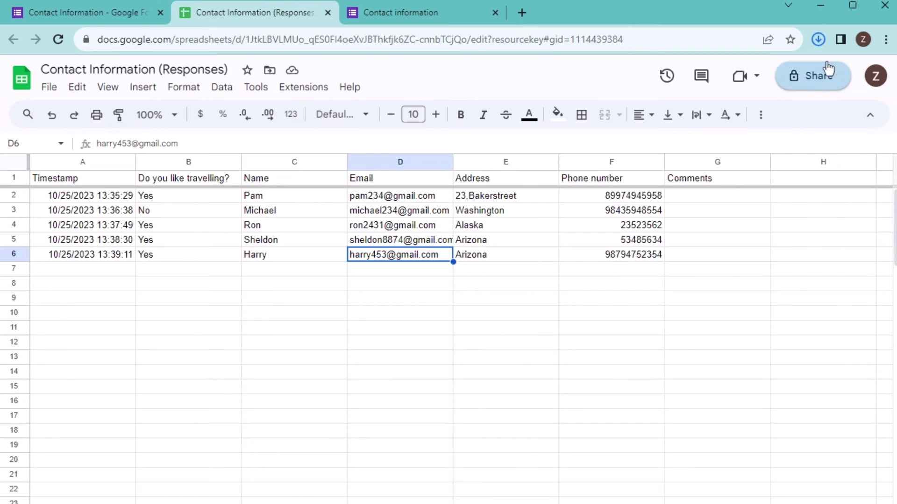
pyautogui.click(820, 42)
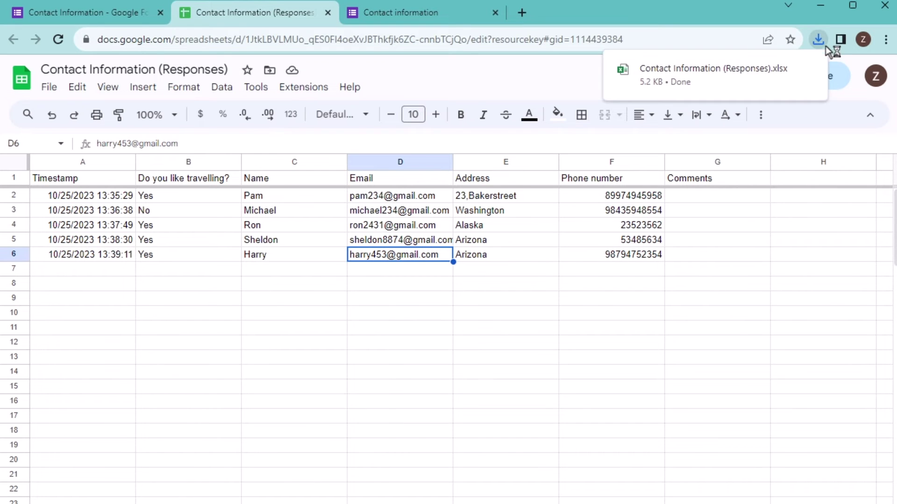
pyautogui.click(704, 75)
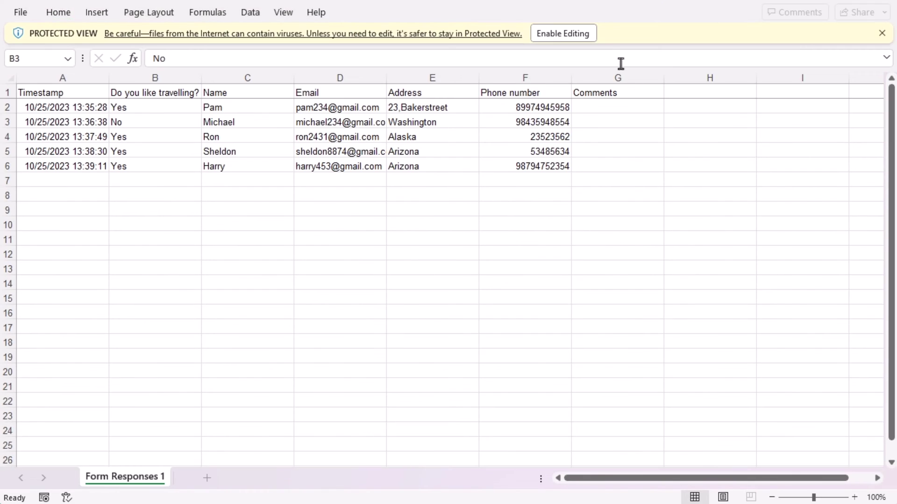
# Step: Enable editing on the downloaded Excel workbook holding the five form responses
pyautogui.click(552, 40)
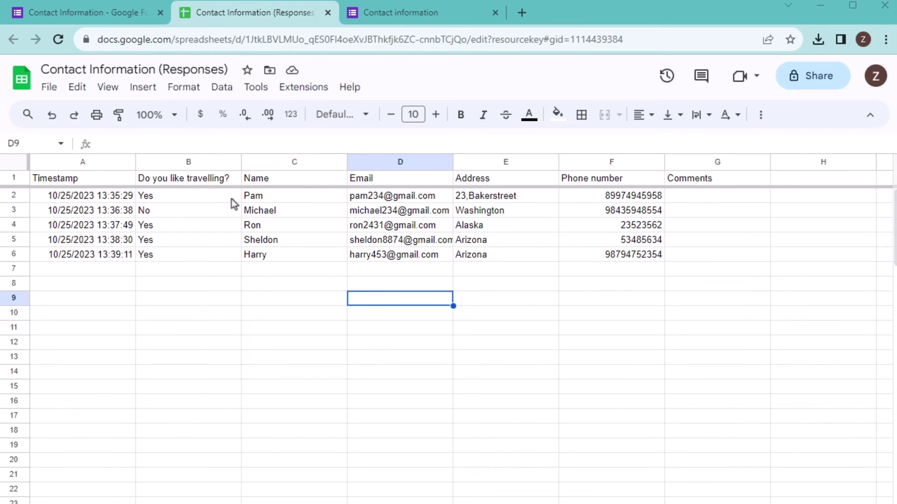
# Step: Fill in a sixth test response: Yes to travelling, plus name, e-mail, address and phone number
pyautogui.click(79, 18)
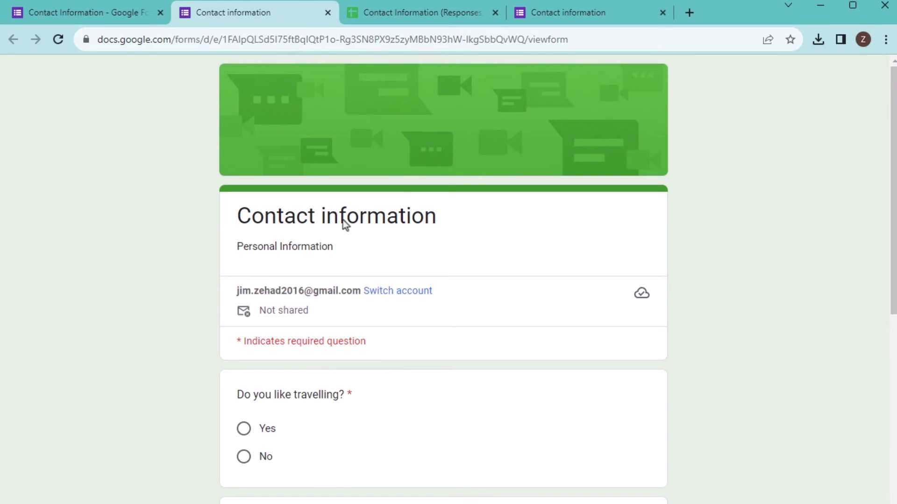
pyautogui.scroll(-2, 343, 220)
pyautogui.click(286, 359)
pyautogui.scroll(-5, 282, 219)
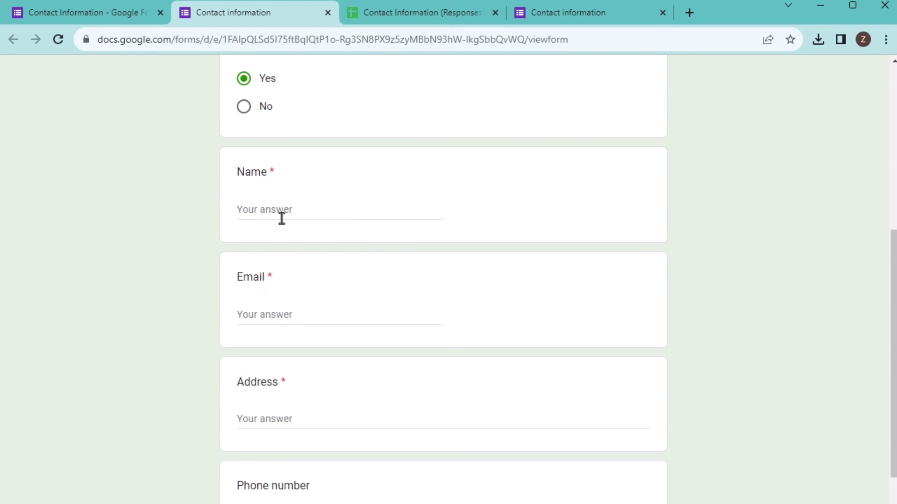
pyautogui.click(281, 218)
pyautogui.write('John')
pyautogui.click(291, 318)
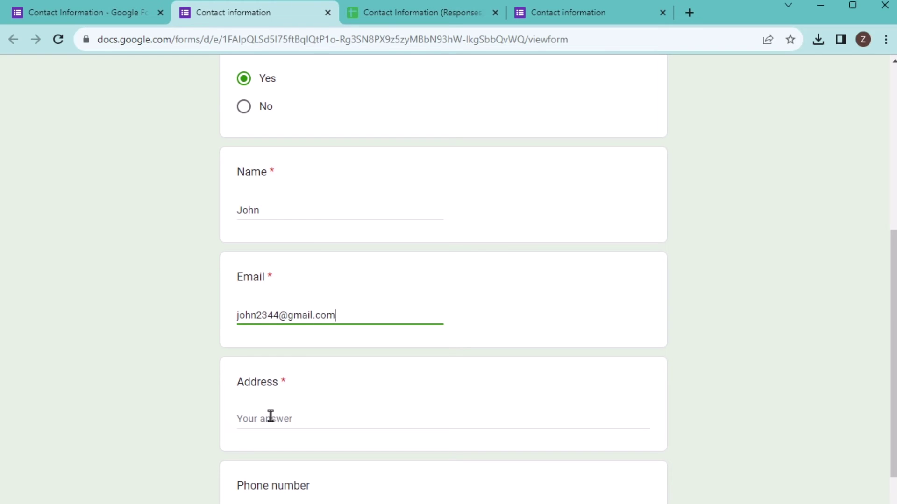
pyautogui.click(271, 416)
pyautogui.write('Arizona')
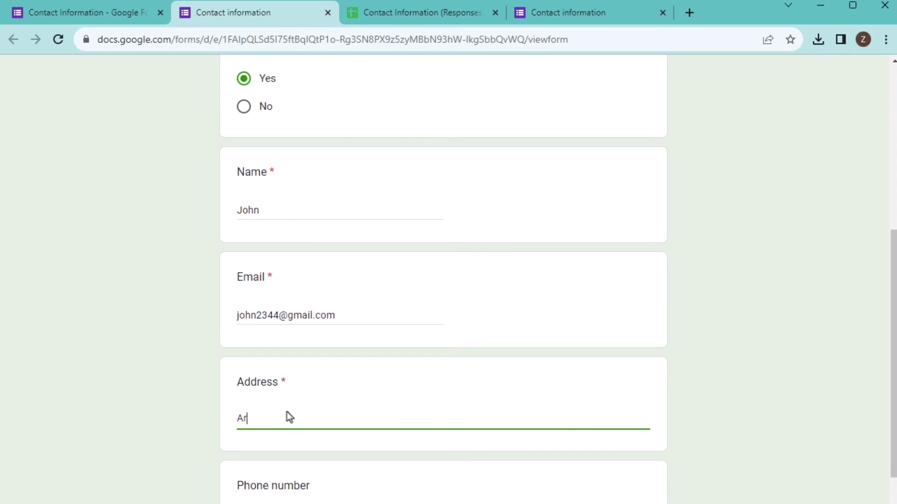
pyautogui.press('Tab')
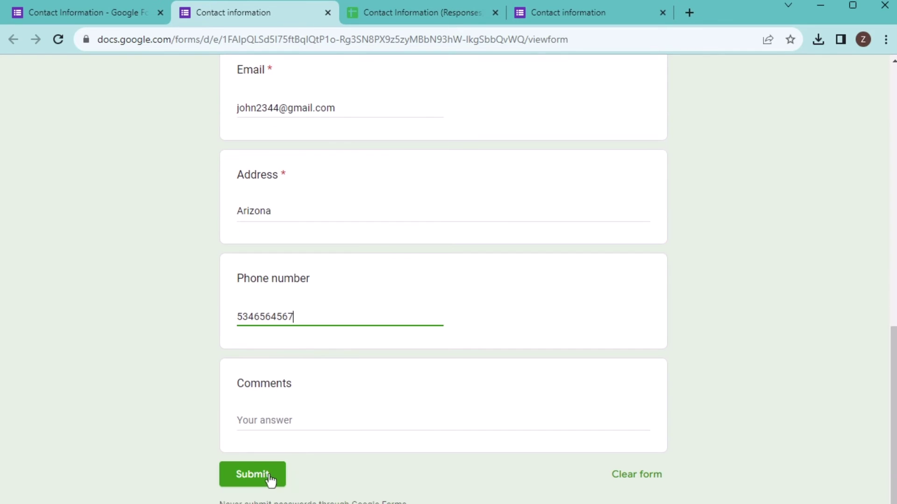
# Step: Submit the response and confirm it appears as a new row in the linked sheet
pyautogui.click(270, 474)
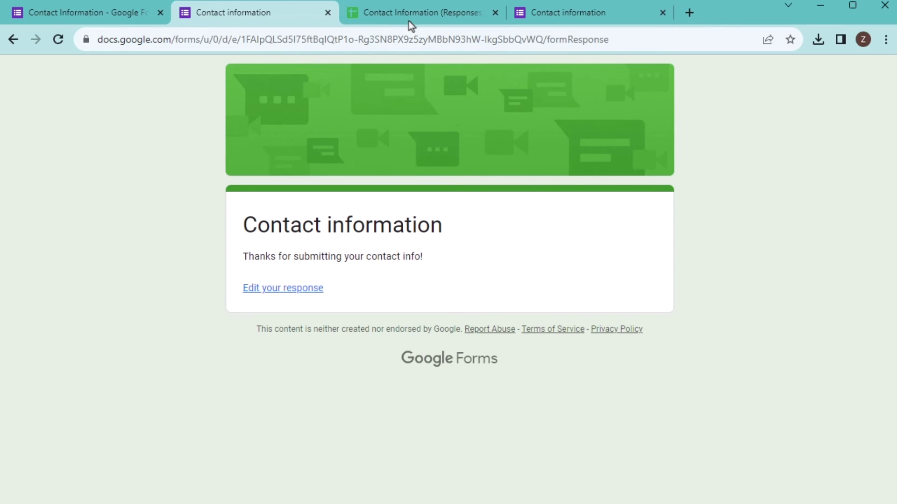
pyautogui.click(408, 17)
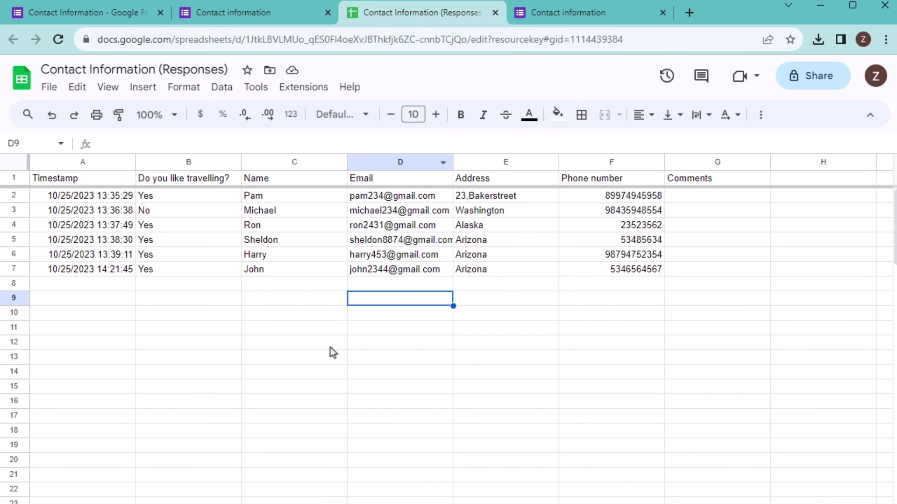
pyautogui.click(259, 270)
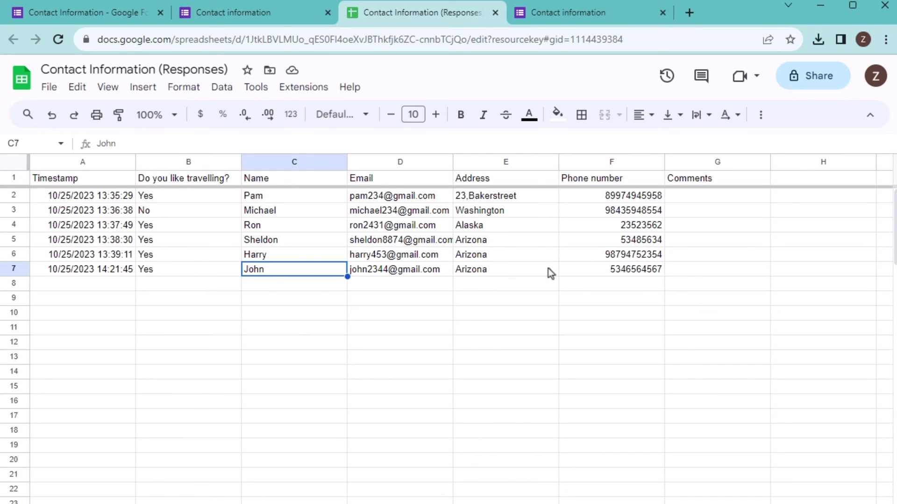
pyautogui.click(123, 13)
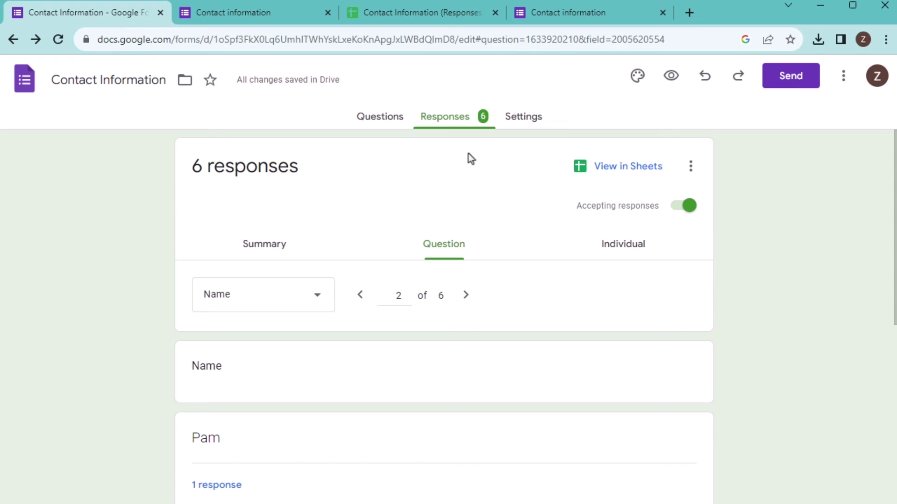
# Step: In Individual view, step to response 3 and delete it
pyautogui.click(622, 248)
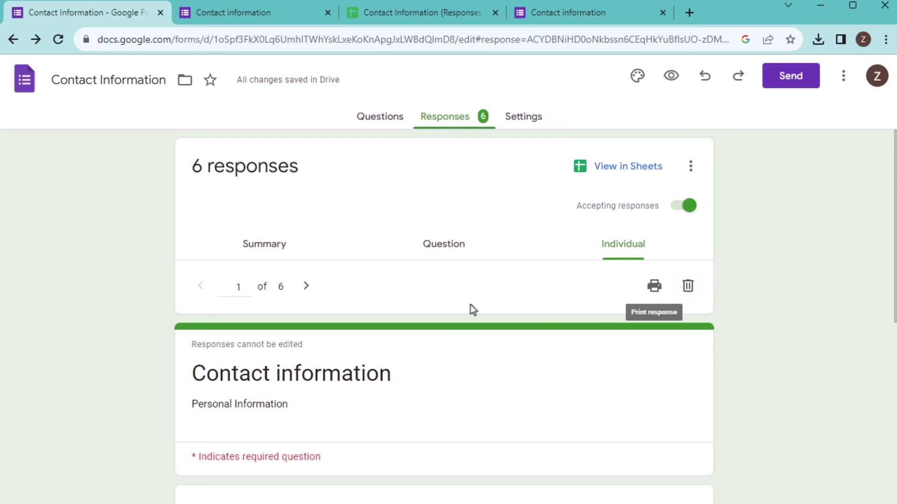
pyautogui.click(307, 296)
pyautogui.click(308, 293)
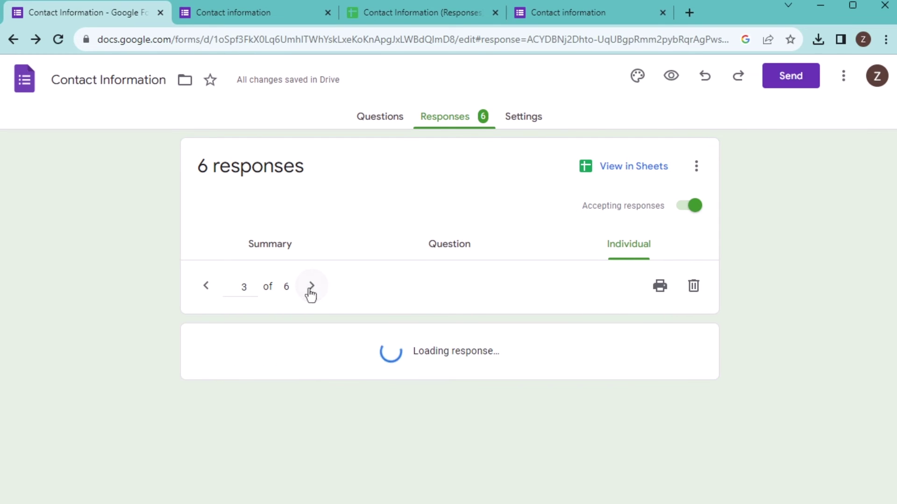
pyautogui.scroll(-6, 352, 268)
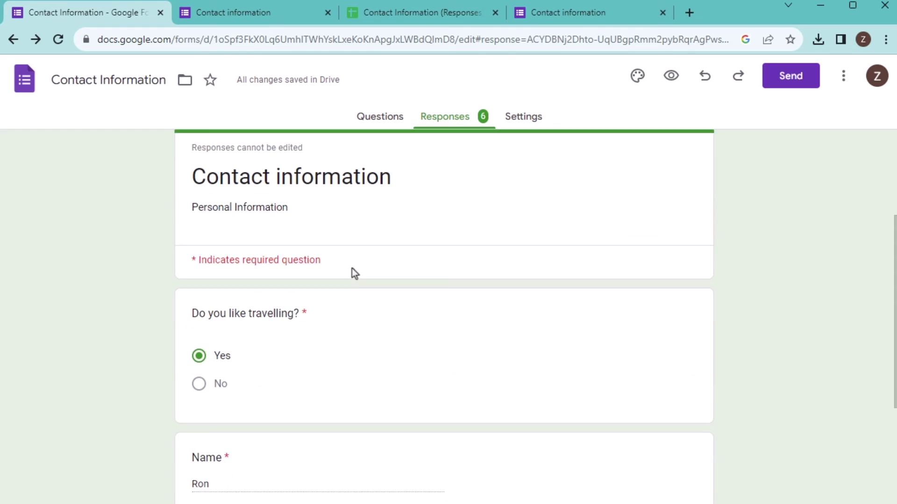
pyautogui.scroll(6, 476, 217)
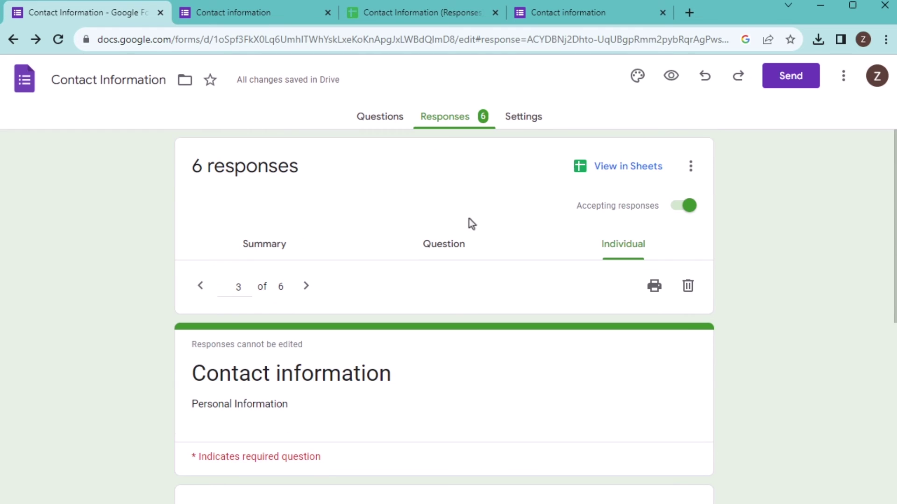
pyautogui.click(689, 286)
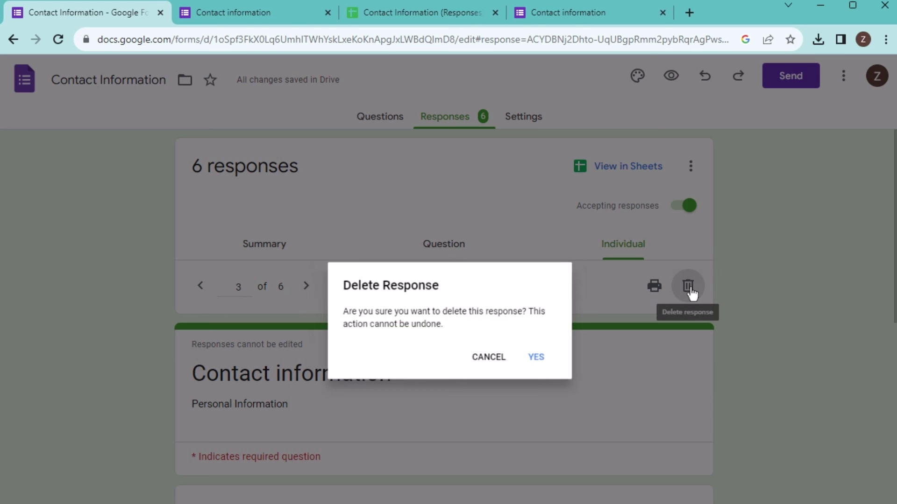
pyautogui.click(545, 362)
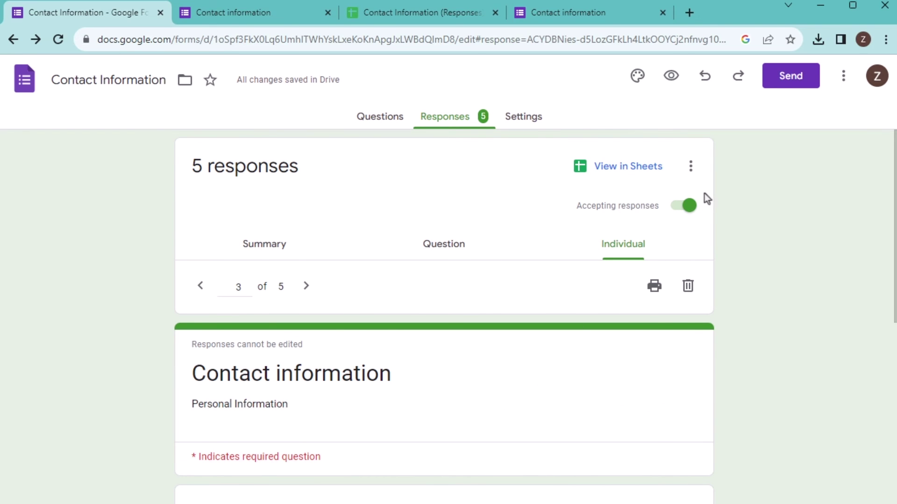
# Step: Delete all responses from the form through the Responses options menu
pyautogui.click(692, 168)
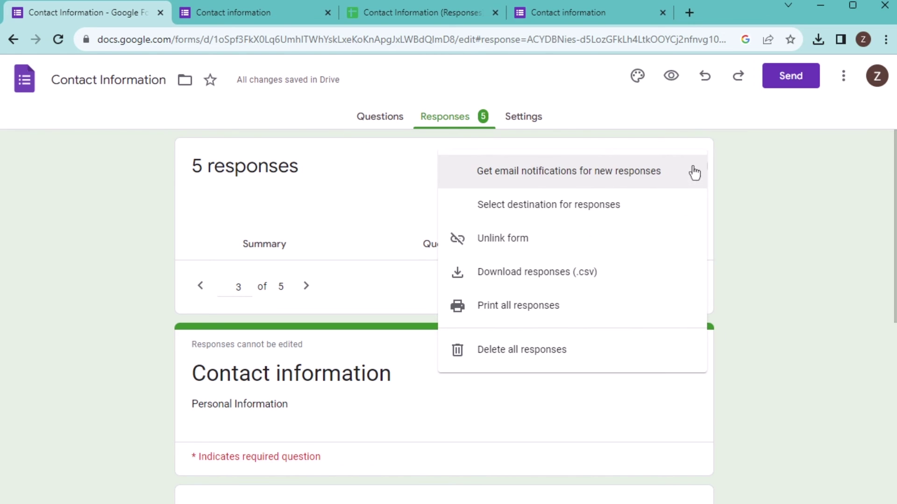
pyautogui.click(539, 358)
pyautogui.click(559, 371)
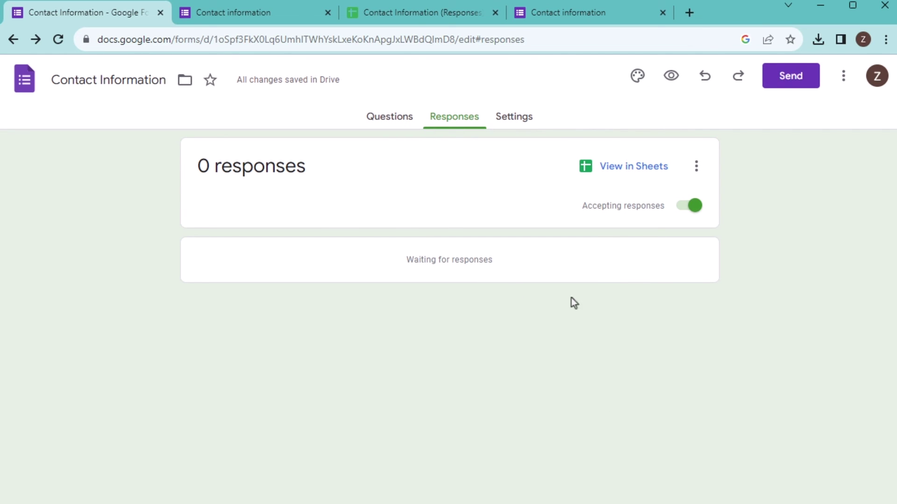
pyautogui.click(700, 170)
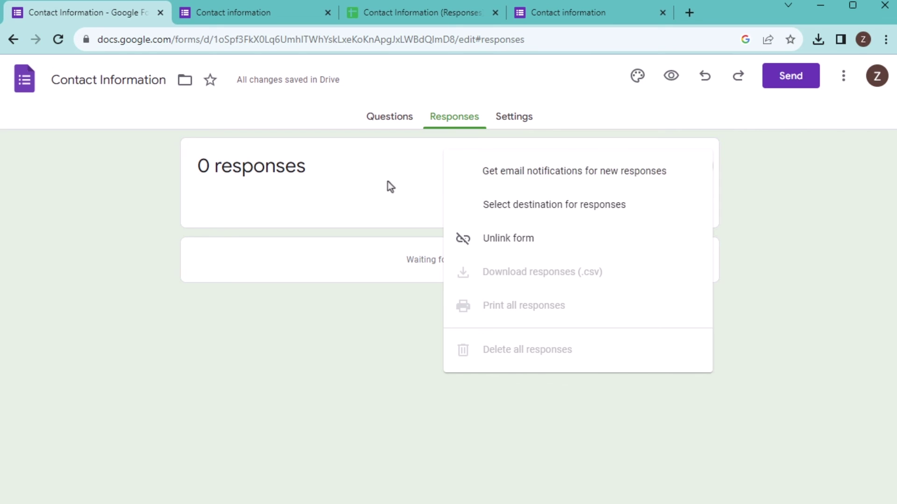
# Step: Unlink the form from its sheet and verify the sheet still lists all six responses
pyautogui.click(388, 181)
pyautogui.click(702, 171)
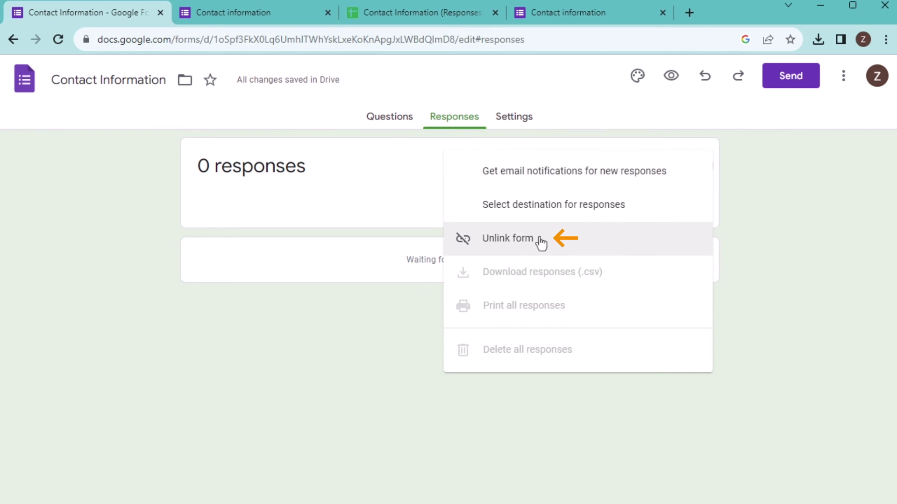
pyautogui.click(537, 242)
pyautogui.click(553, 211)
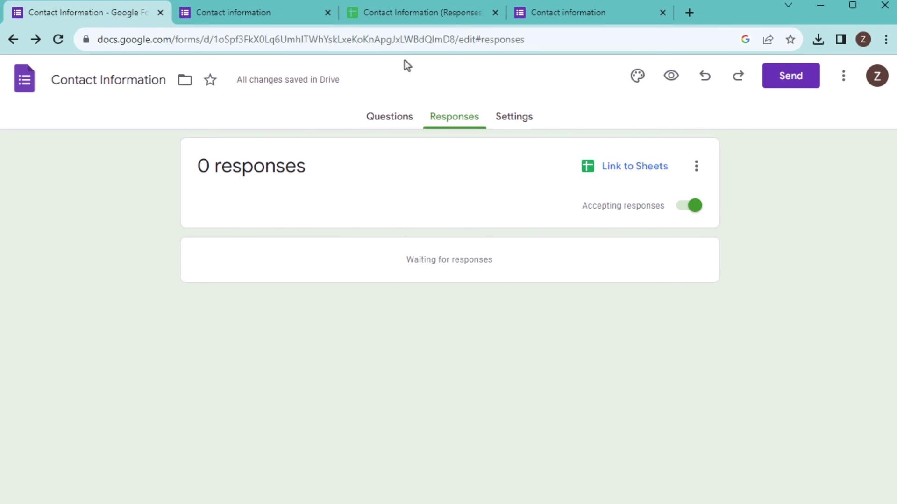
pyautogui.click(415, 13)
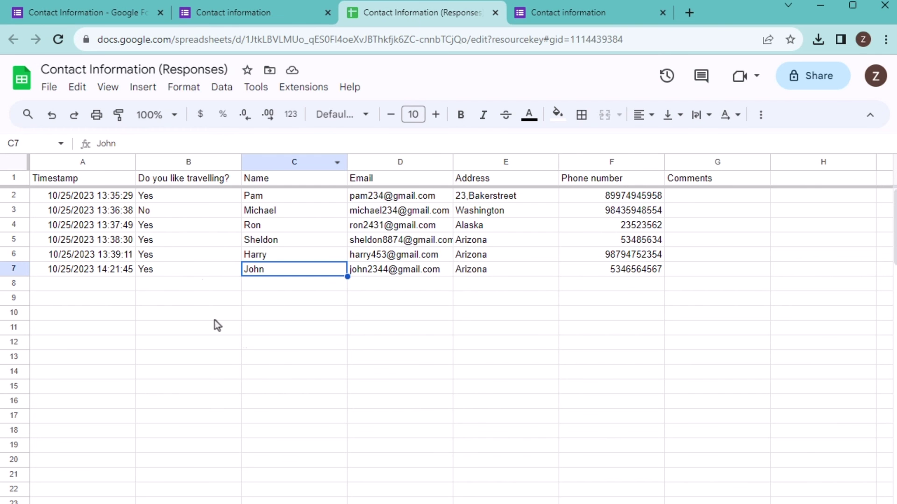